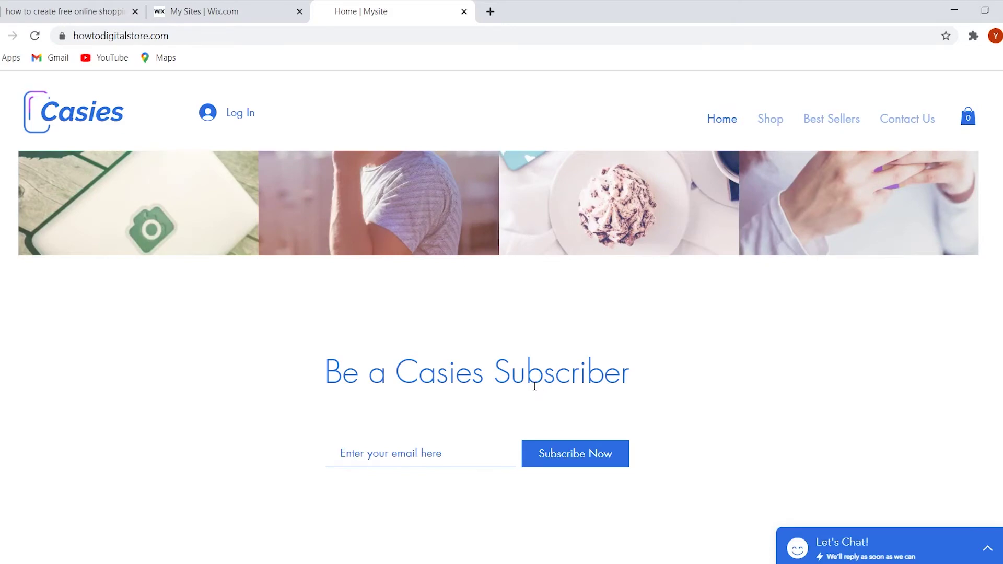
Look over the example phone case store's home page and the list of existing sites in the Wix account.
{"action": "scroll", "coordinate": [535, 386], "scroll_direction": "up", "scroll_amount": 10}
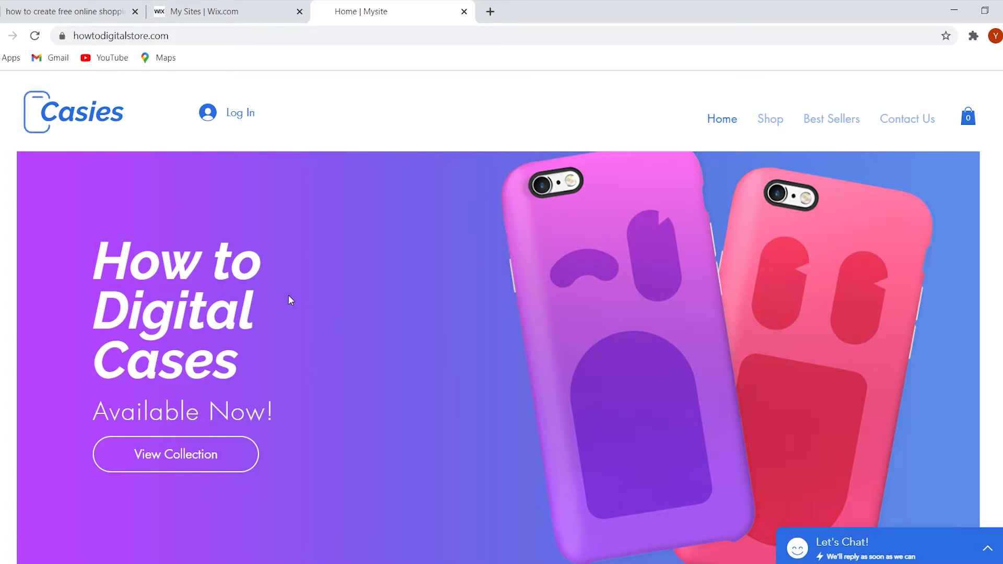
{"action": "left_click", "coordinate": [258, 13]}
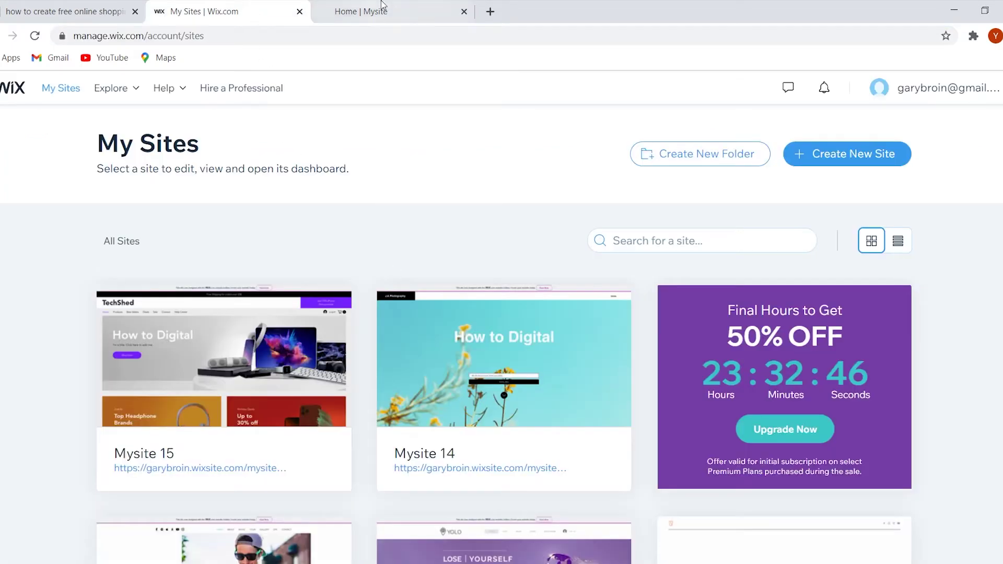
{"action": "left_click", "coordinate": [381, 5]}
{"action": "scroll", "coordinate": [419, 249], "scroll_direction": "down", "scroll_amount": 5}
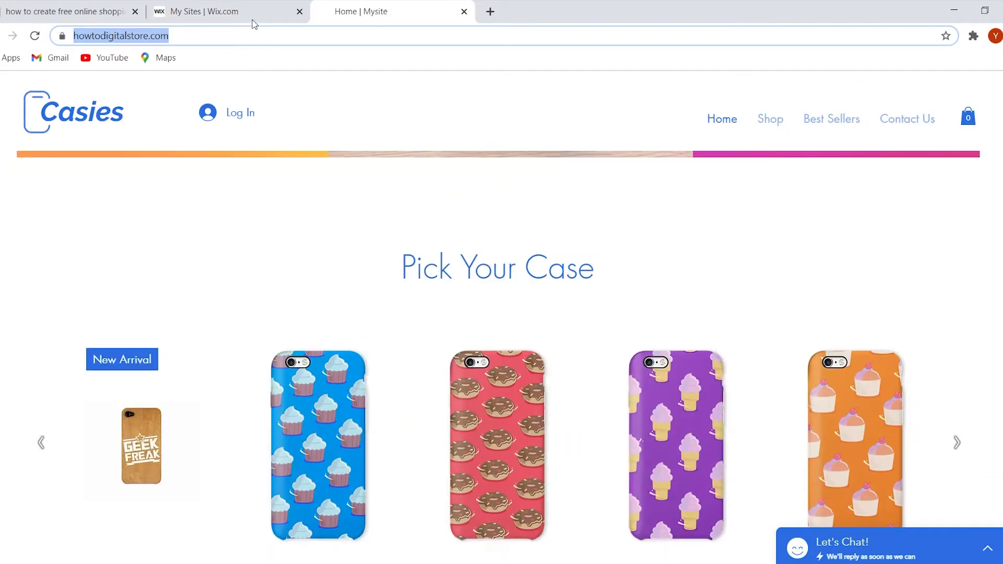
{"action": "left_click", "coordinate": [256, 16]}
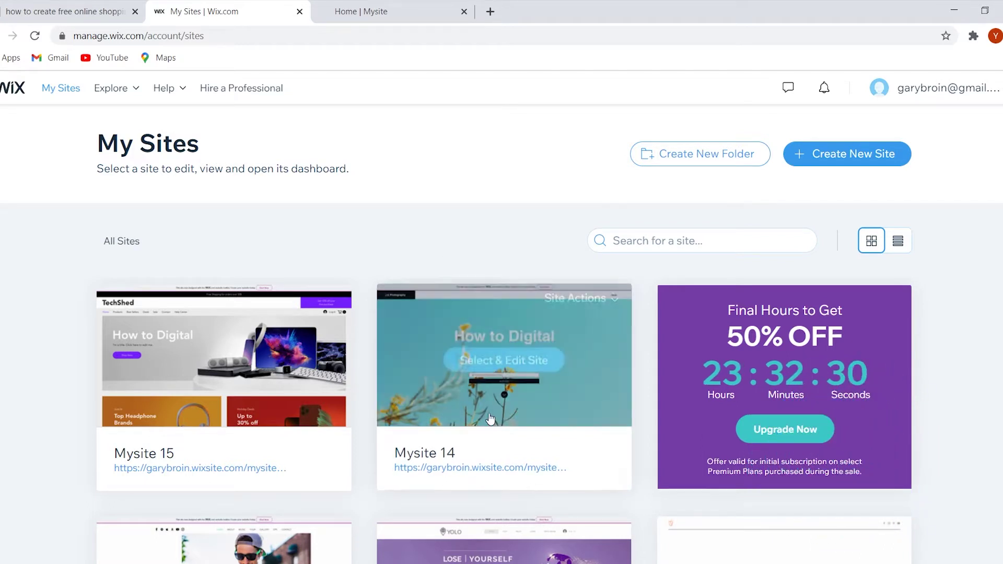
{"action": "scroll", "coordinate": [490, 418], "scroll_direction": "down", "scroll_amount": 18}
{"action": "scroll", "coordinate": [549, 444], "scroll_direction": "down", "scroll_amount": 8}
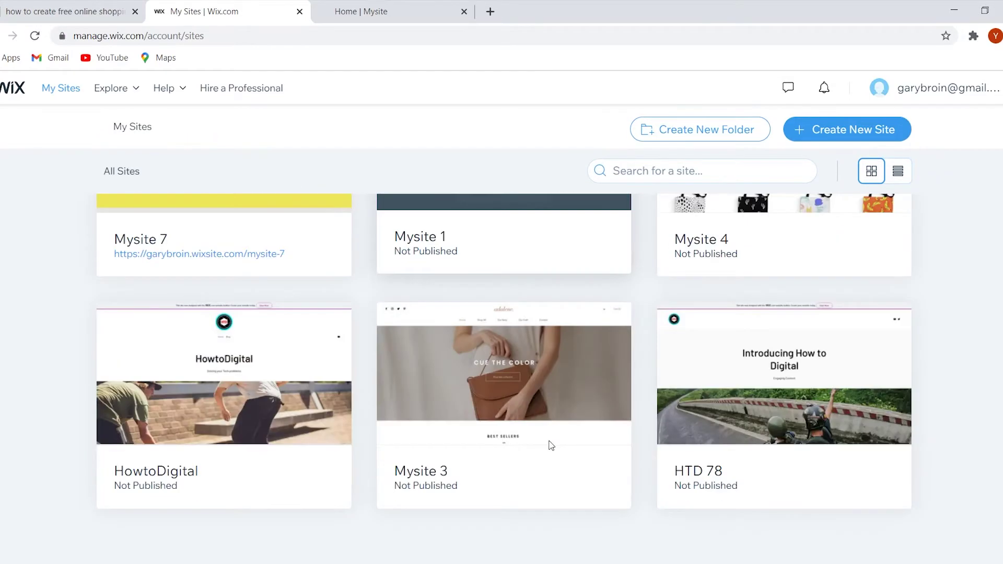
{"action": "scroll", "coordinate": [549, 444], "scroll_direction": "up", "scroll_amount": 20}
{"action": "scroll", "coordinate": [551, 445], "scroll_direction": "up", "scroll_amount": 2}
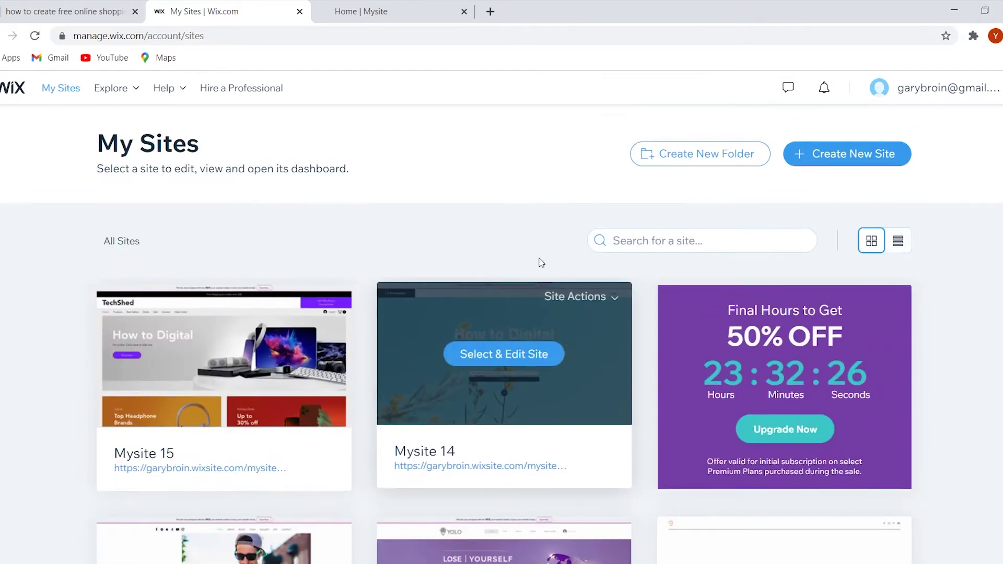
Create a new site of the Other website type and choose to build it from a template.
{"action": "left_click", "coordinate": [863, 161]}
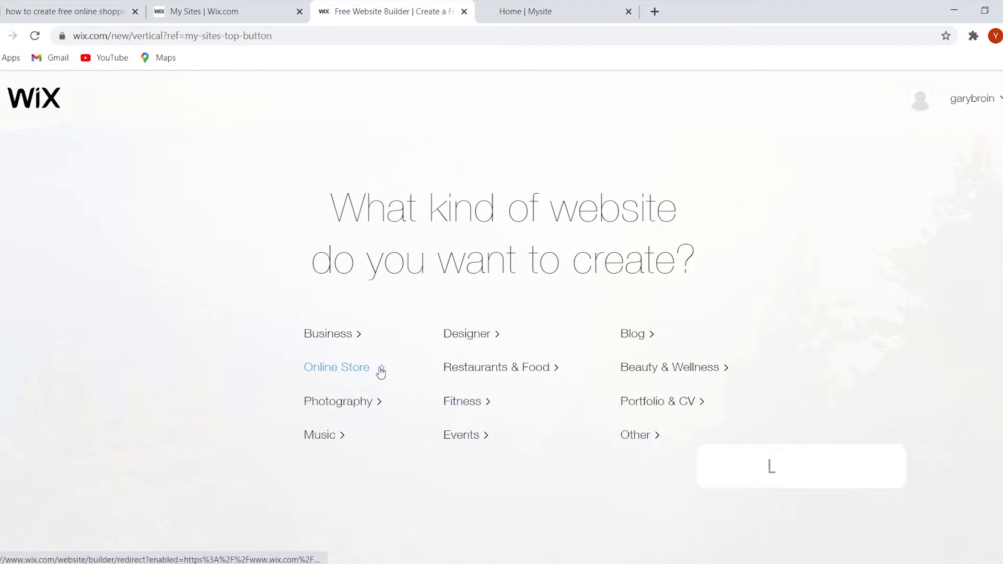
{"action": "left_click", "coordinate": [651, 442]}
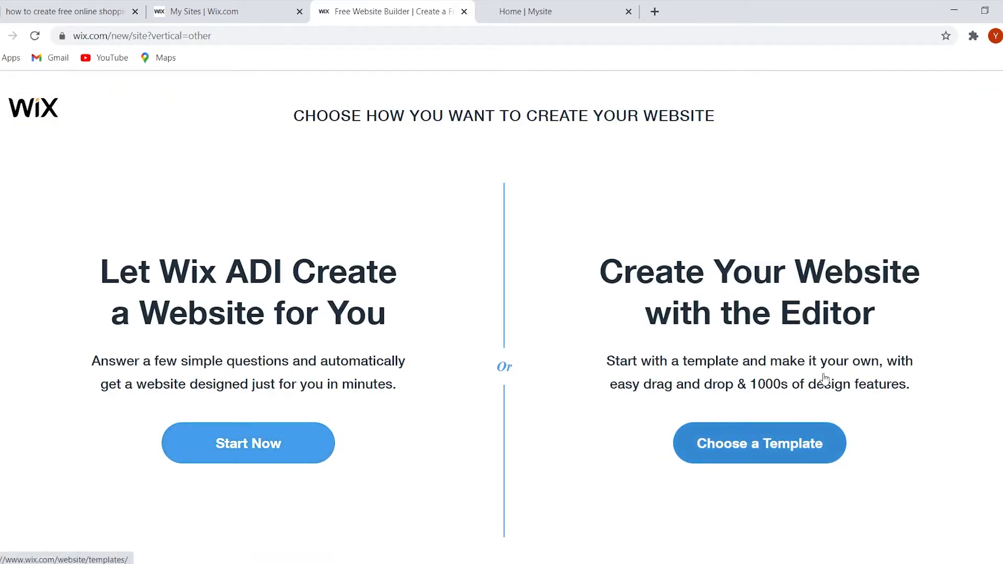
{"action": "left_click", "coordinate": [754, 448]}
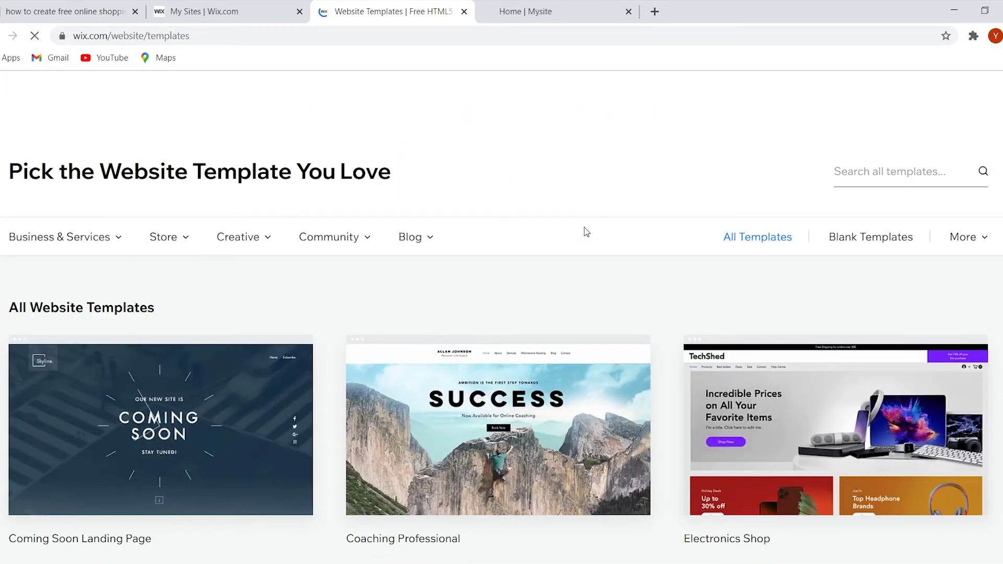
Browse the website templates and narrow them to the Online Store category.
{"action": "scroll", "coordinate": [586, 232], "scroll_direction": "down", "scroll_amount": 10}
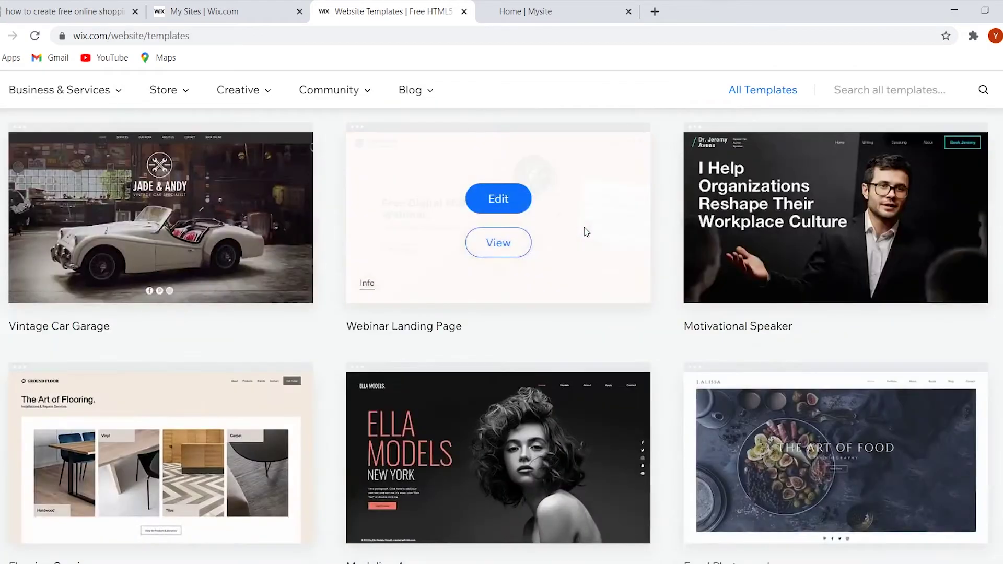
{"action": "scroll", "coordinate": [586, 232], "scroll_direction": "down", "scroll_amount": 15}
{"action": "scroll", "coordinate": [581, 260], "scroll_direction": "up", "scroll_amount": 10}
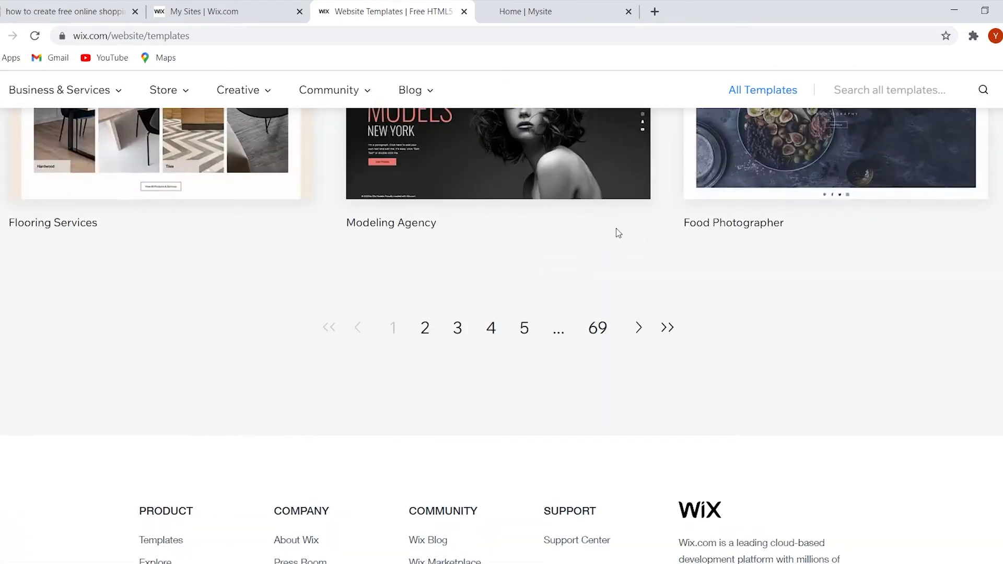
{"action": "scroll", "coordinate": [629, 311], "scroll_direction": "up", "scroll_amount": 15}
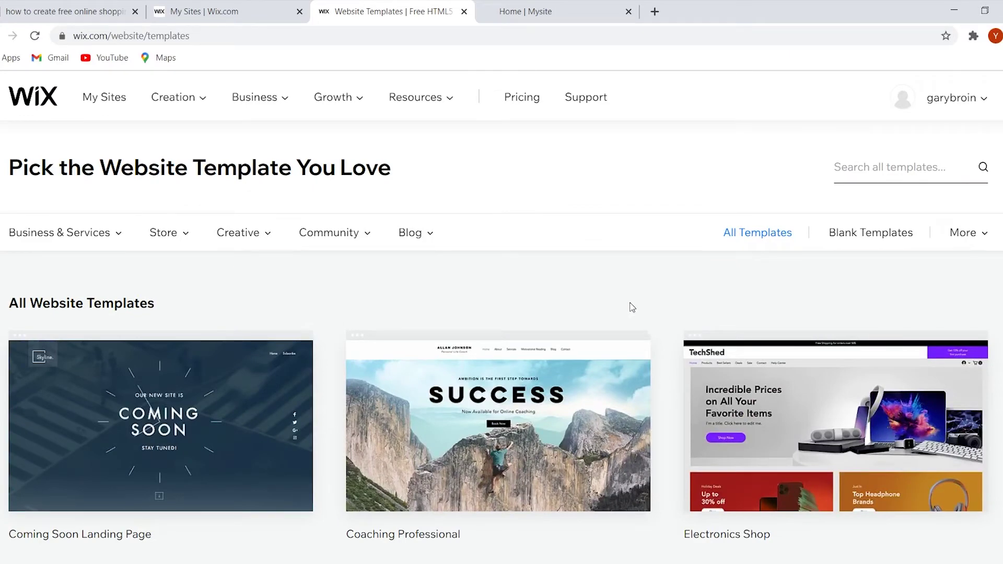
{"action": "mouse_move", "coordinate": [169, 238]}
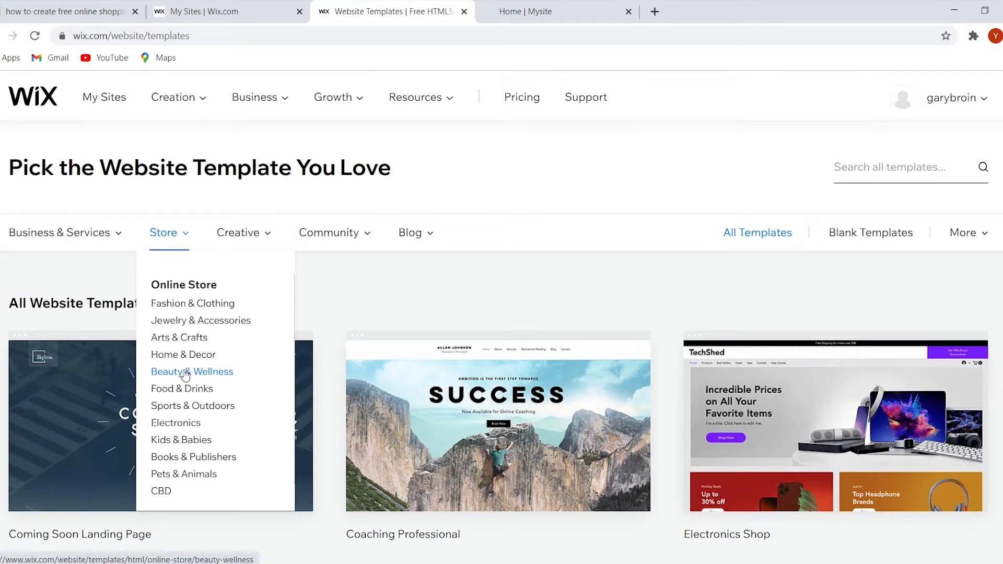
{"action": "left_click", "coordinate": [188, 286]}
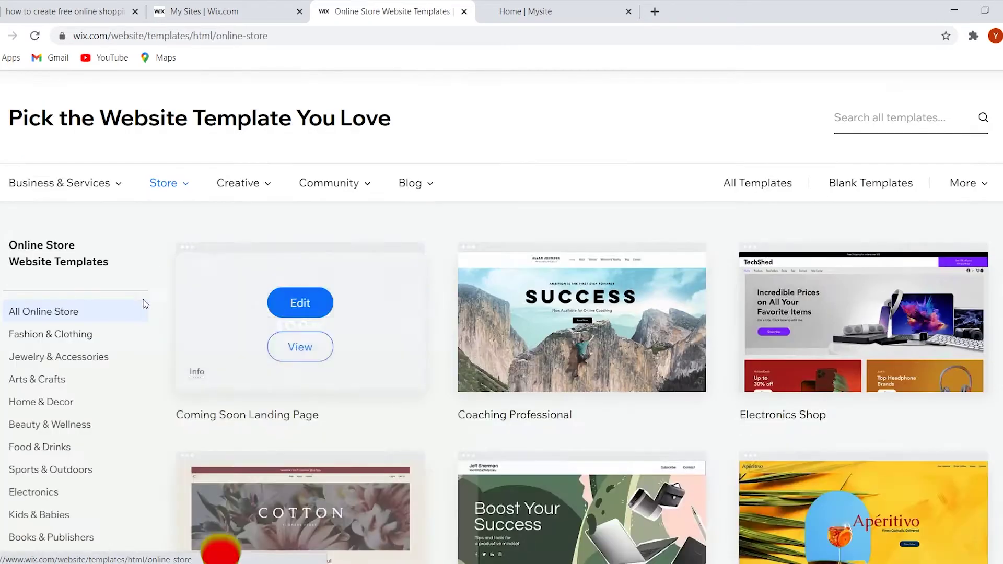
Browse the first page of online store templates and go to page 2.
{"action": "scroll", "coordinate": [541, 282], "scroll_direction": "down", "scroll_amount": 10}
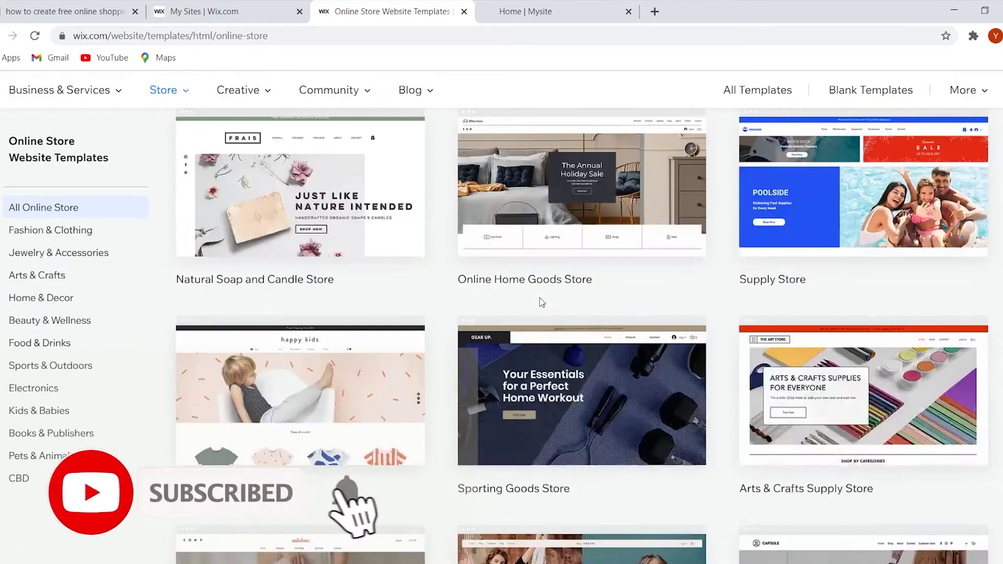
{"action": "scroll", "coordinate": [558, 340], "scroll_direction": "up", "scroll_amount": 10}
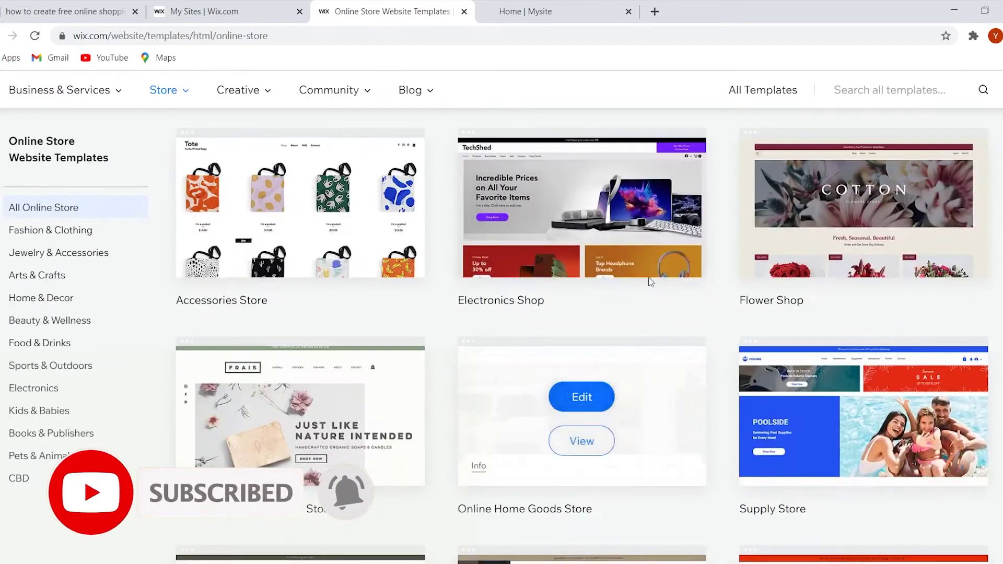
{"action": "scroll", "coordinate": [653, 298], "scroll_direction": "up", "scroll_amount": 3}
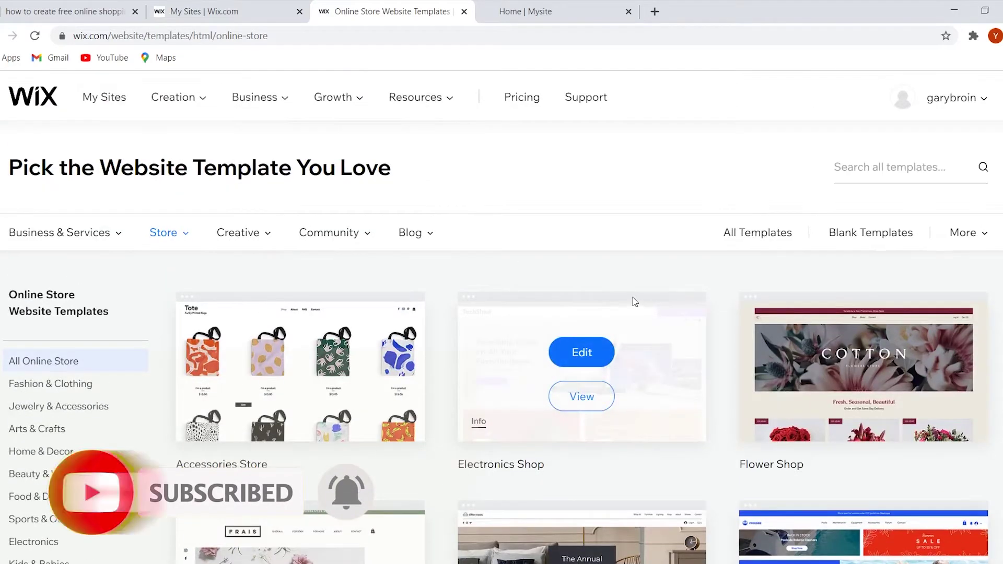
{"action": "scroll", "coordinate": [632, 298], "scroll_direction": "down", "scroll_amount": 10}
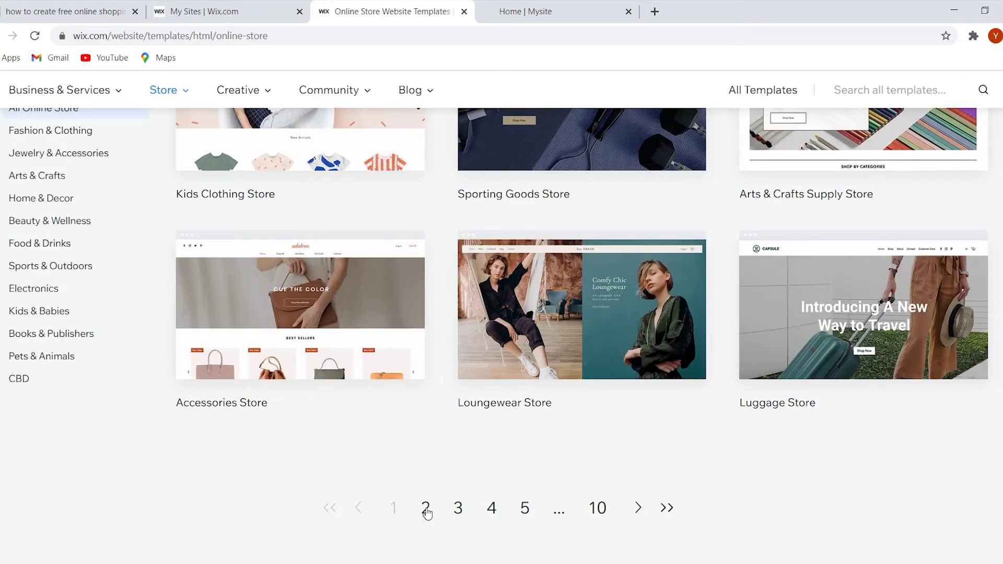
{"action": "left_click", "coordinate": [426, 508]}
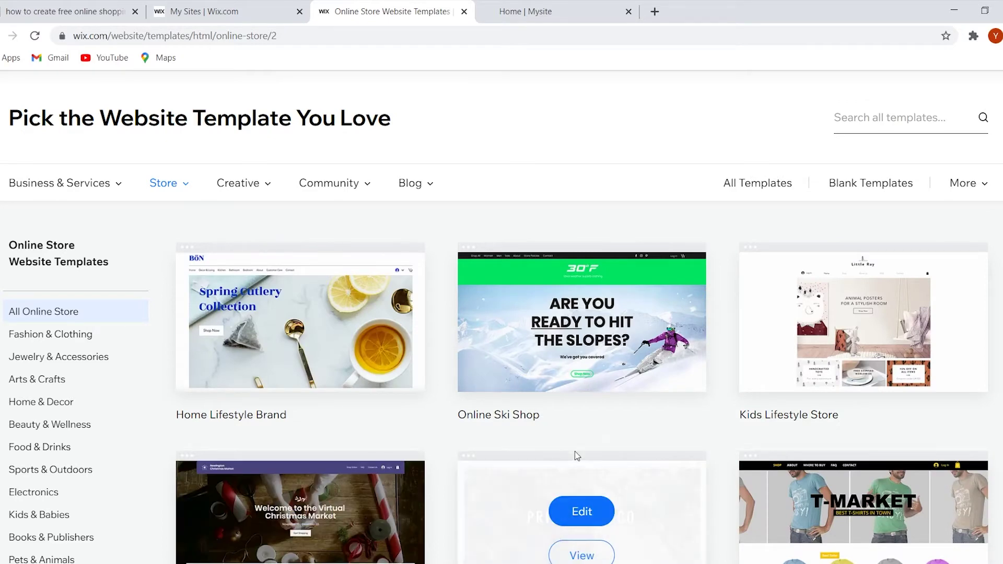
Preview the Online Ski Shop template and open its full demo.
{"action": "mouse_move", "coordinate": [589, 316]}
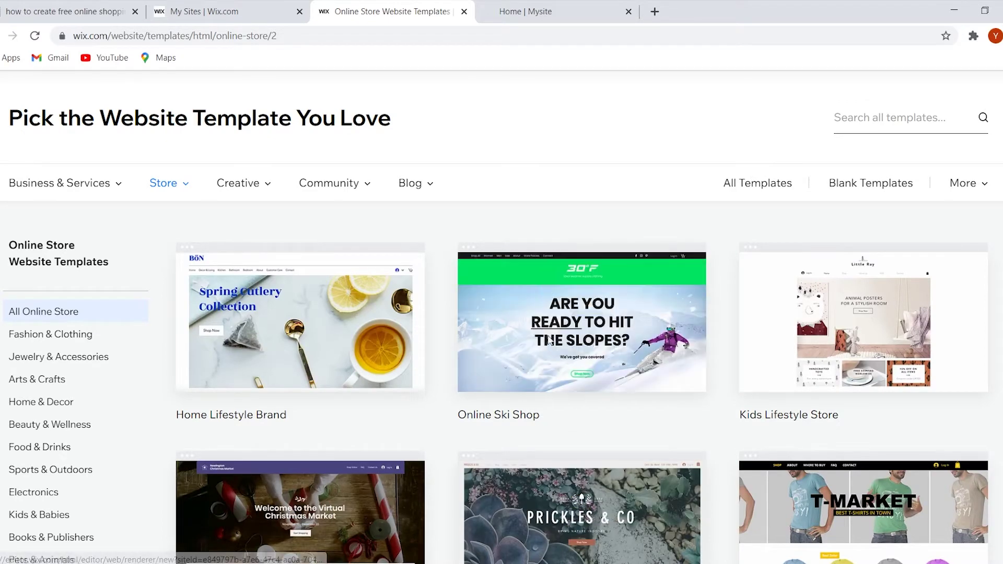
{"action": "left_click", "coordinate": [601, 353]}
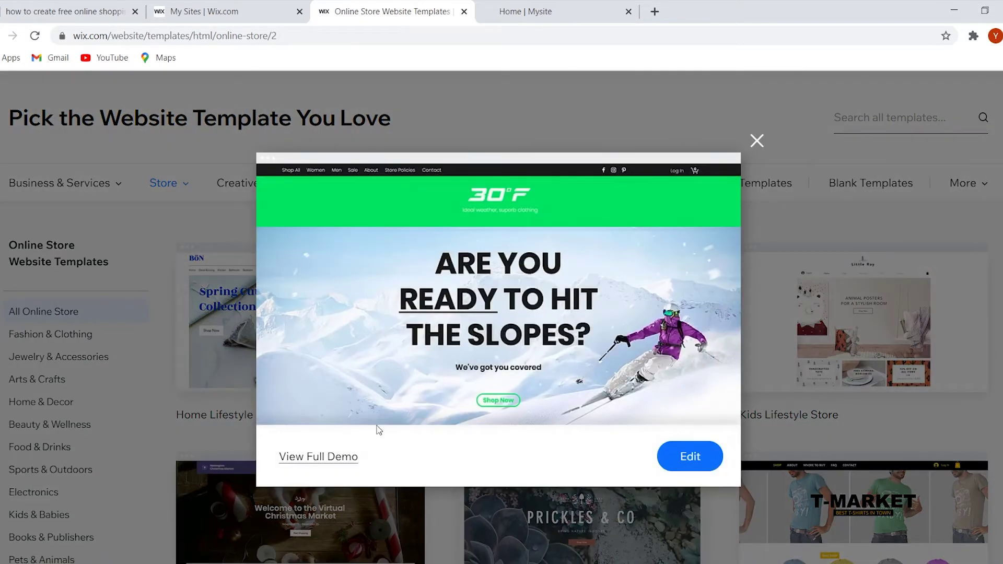
{"action": "left_click", "coordinate": [333, 461]}
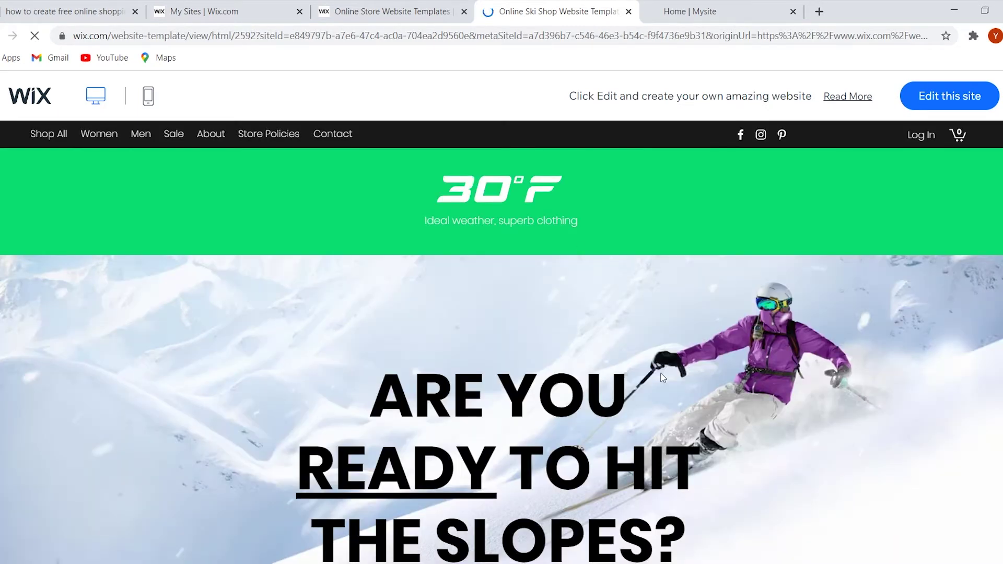
Examine the Online Ski Shop demo's home page from the hero banner down to the subscribe form and contact details.
{"action": "scroll", "coordinate": [685, 350], "scroll_direction": "down", "scroll_amount": 8}
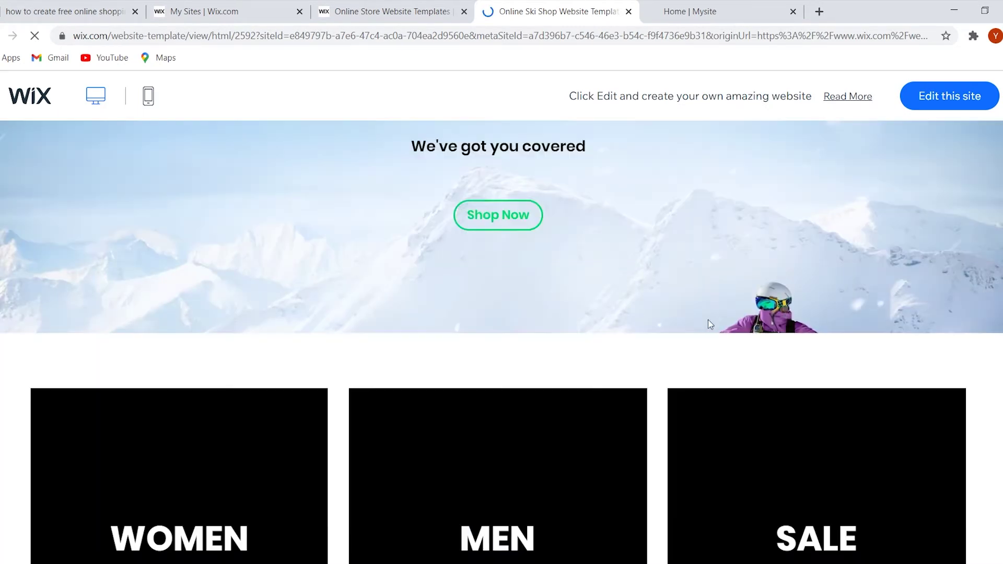
{"action": "scroll", "coordinate": [709, 324], "scroll_direction": "down", "scroll_amount": 10}
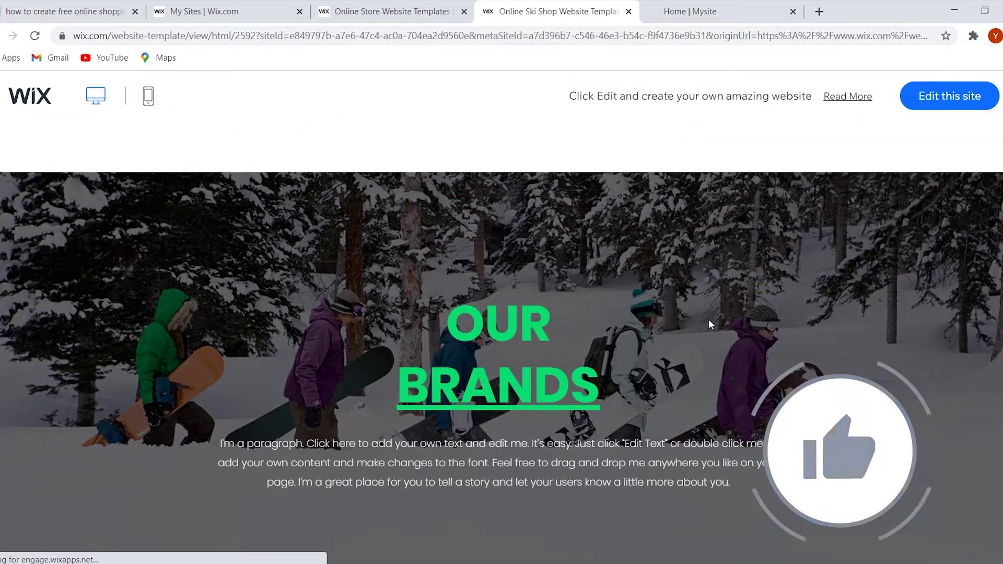
{"action": "scroll", "coordinate": [709, 323], "scroll_direction": "down", "scroll_amount": 3}
{"action": "scroll", "coordinate": [708, 317], "scroll_direction": "down", "scroll_amount": 15}
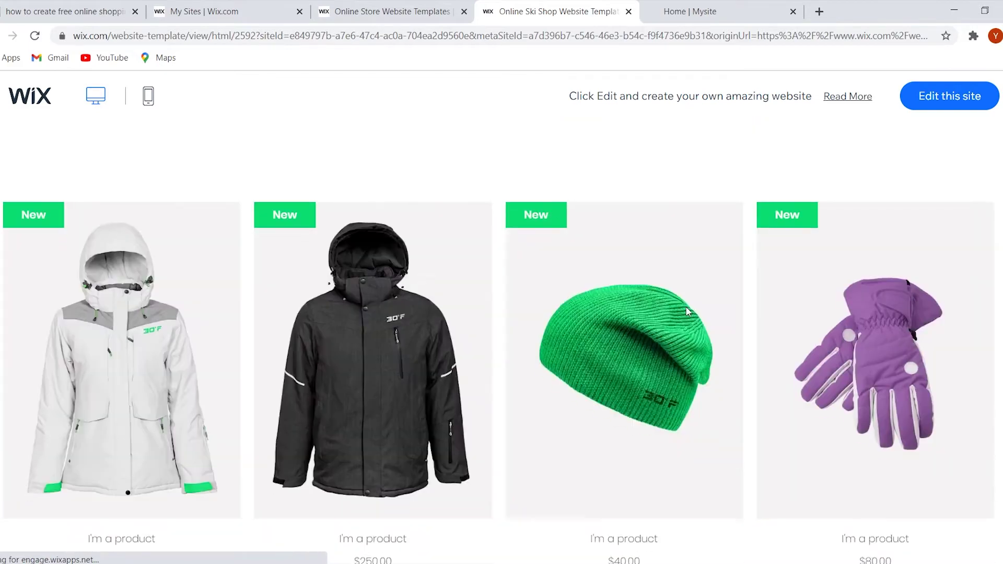
{"action": "scroll", "coordinate": [689, 309], "scroll_direction": "down", "scroll_amount": 4}
{"action": "scroll", "coordinate": [689, 309], "scroll_direction": "down", "scroll_amount": 12}
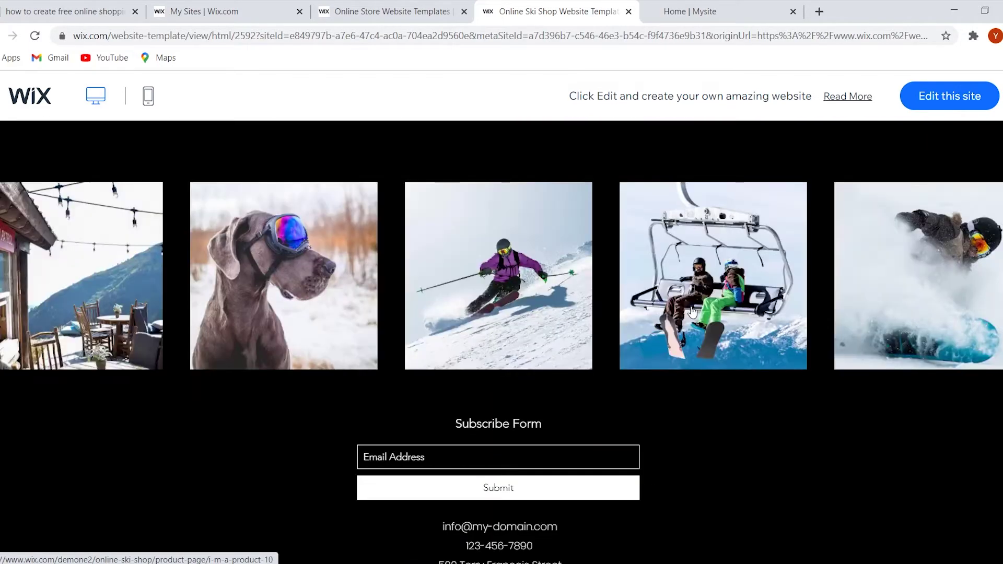
{"action": "scroll", "coordinate": [694, 344], "scroll_direction": "up", "scroll_amount": 20}
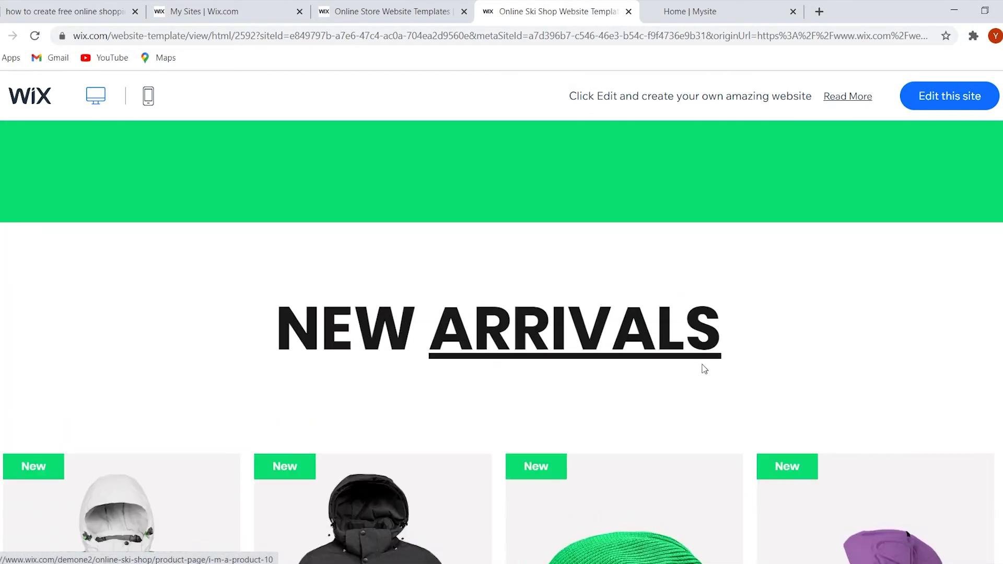
{"action": "scroll", "coordinate": [700, 373], "scroll_direction": "up", "scroll_amount": 10}
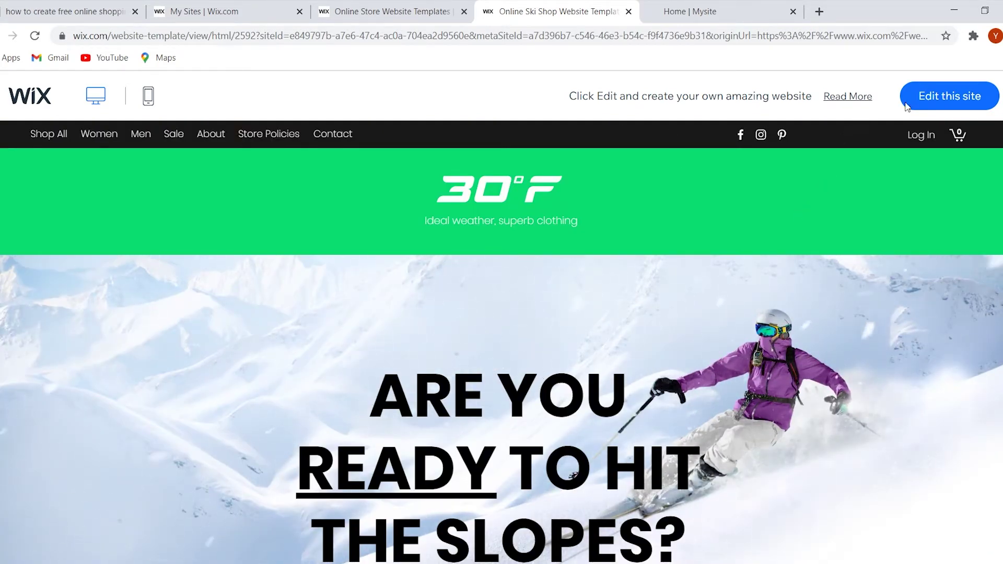
Open the Online Ski Shop template in the website editor, return to the template gallery and close the template preview.
{"action": "left_click", "coordinate": [955, 97]}
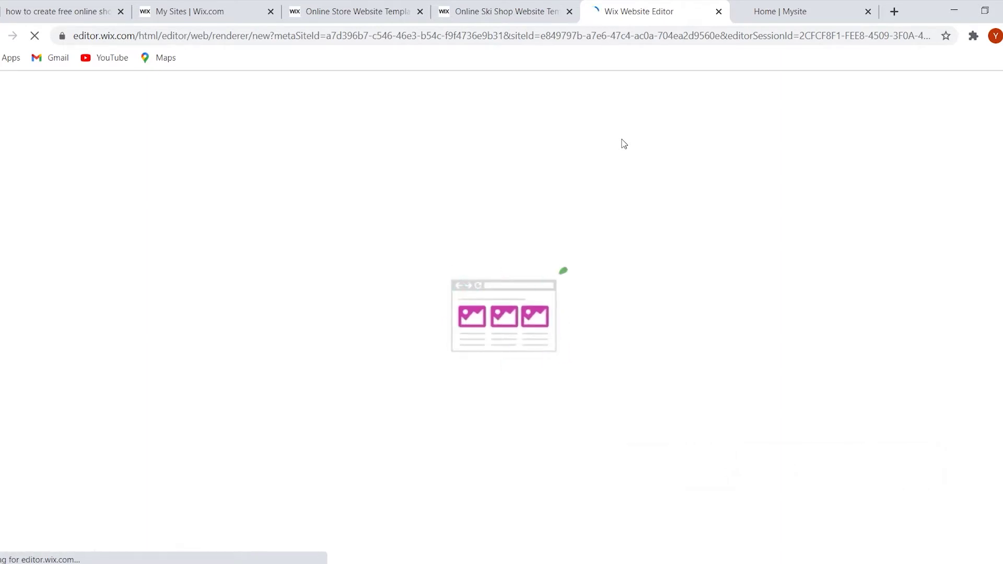
{"action": "left_click", "coordinate": [512, 15]}
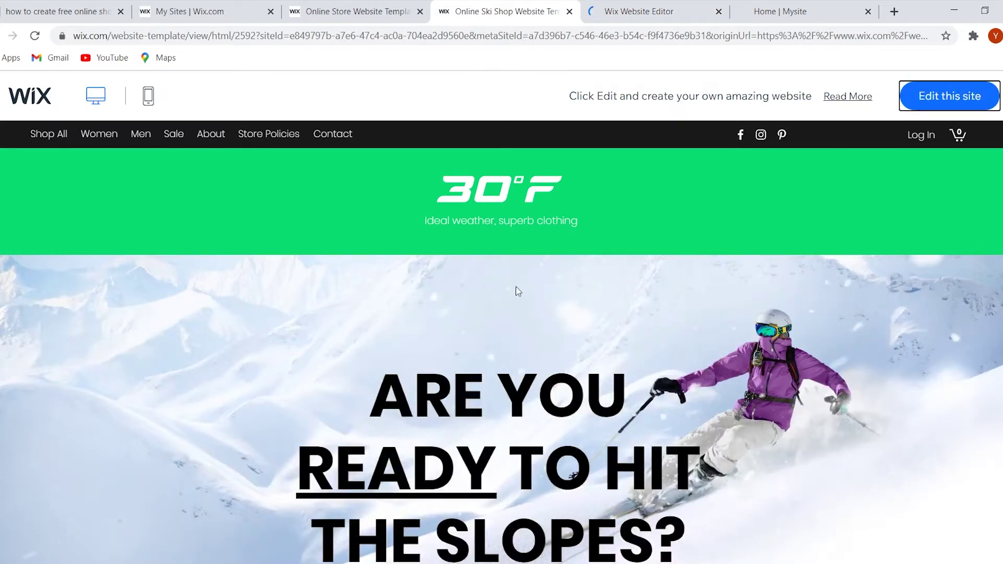
{"action": "left_click", "coordinate": [405, 5]}
{"action": "left_click", "coordinate": [758, 140]}
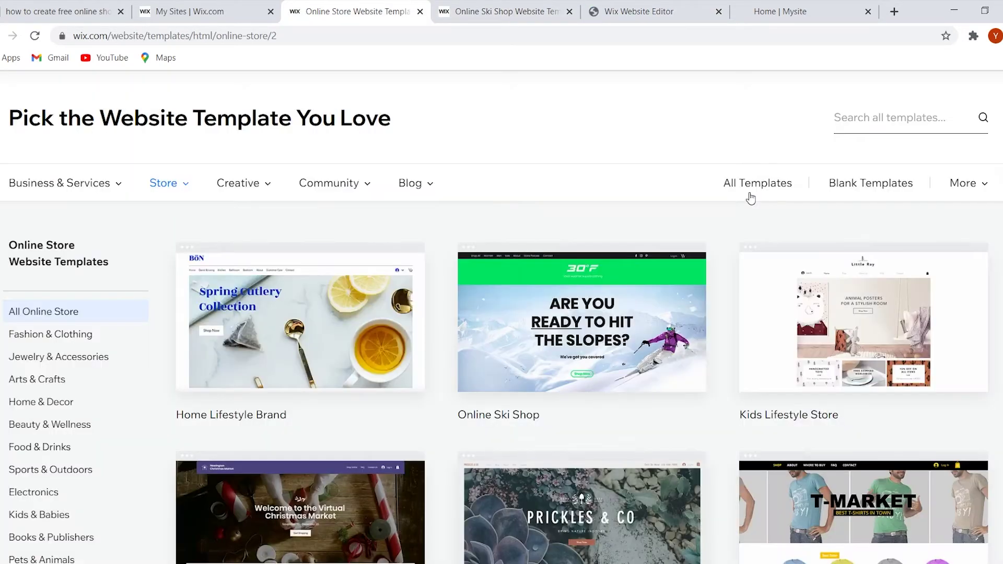
Browse page 2 of the online store templates and open a preview of the T-Shirt Store template.
{"action": "scroll", "coordinate": [724, 359], "scroll_direction": "down", "scroll_amount": 12}
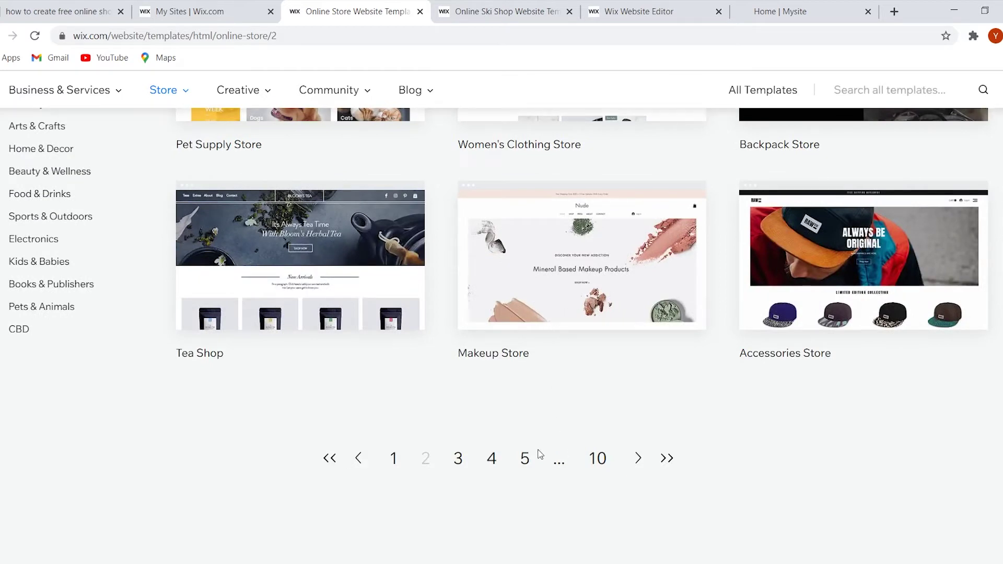
{"action": "scroll", "coordinate": [473, 429], "scroll_direction": "up", "scroll_amount": 3}
{"action": "scroll", "coordinate": [472, 434], "scroll_direction": "up", "scroll_amount": 4}
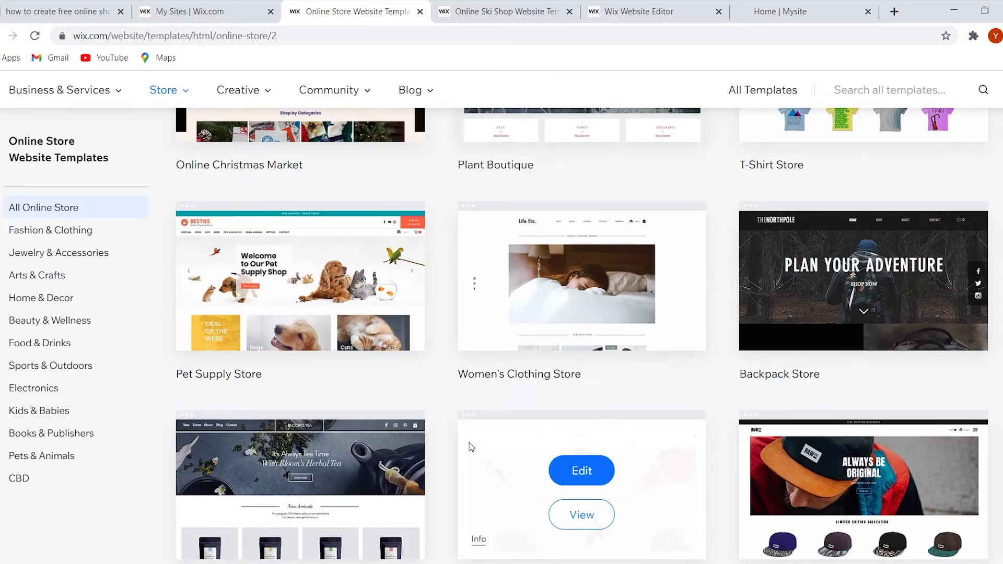
{"action": "scroll", "coordinate": [471, 447], "scroll_direction": "up", "scroll_amount": 2}
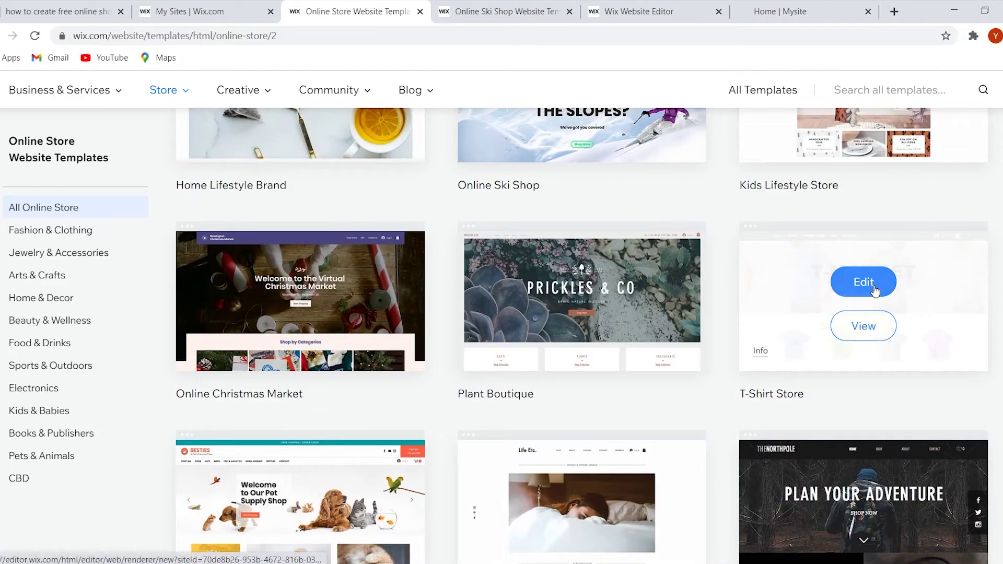
{"action": "left_click", "coordinate": [863, 333]}
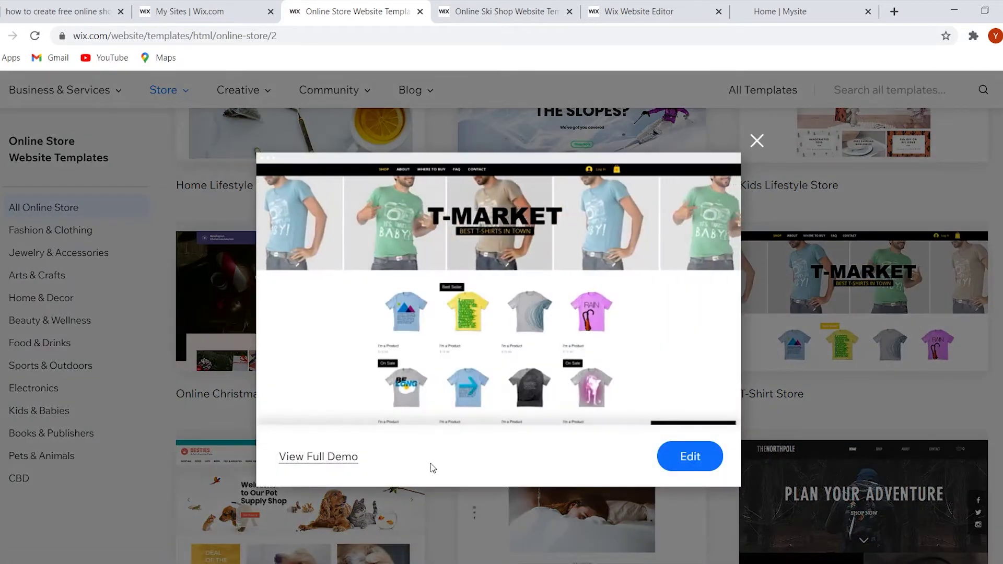
Open the T-Shirt Store template's full demo and start editing that site.
{"action": "left_click", "coordinate": [319, 458]}
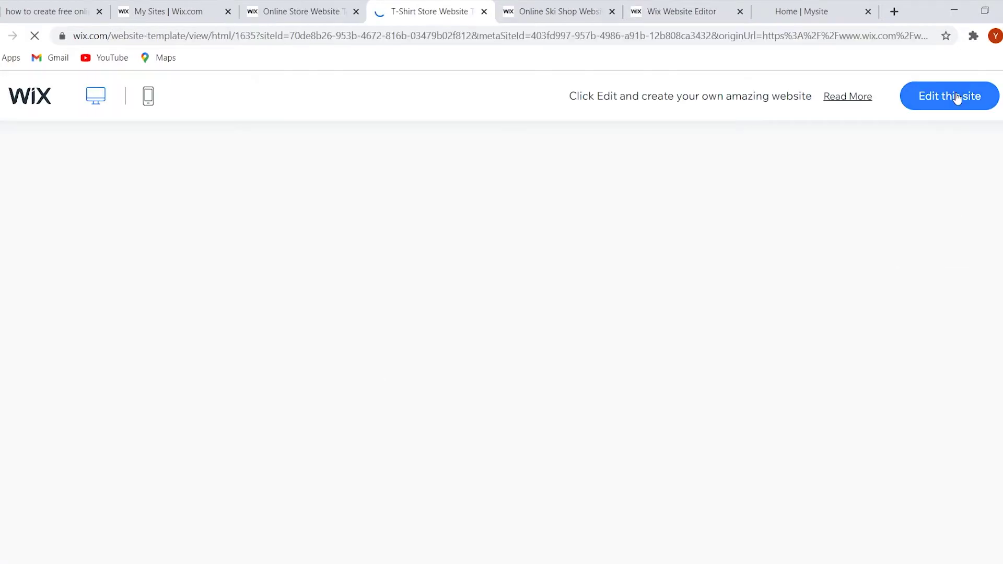
{"action": "left_click", "coordinate": [921, 99]}
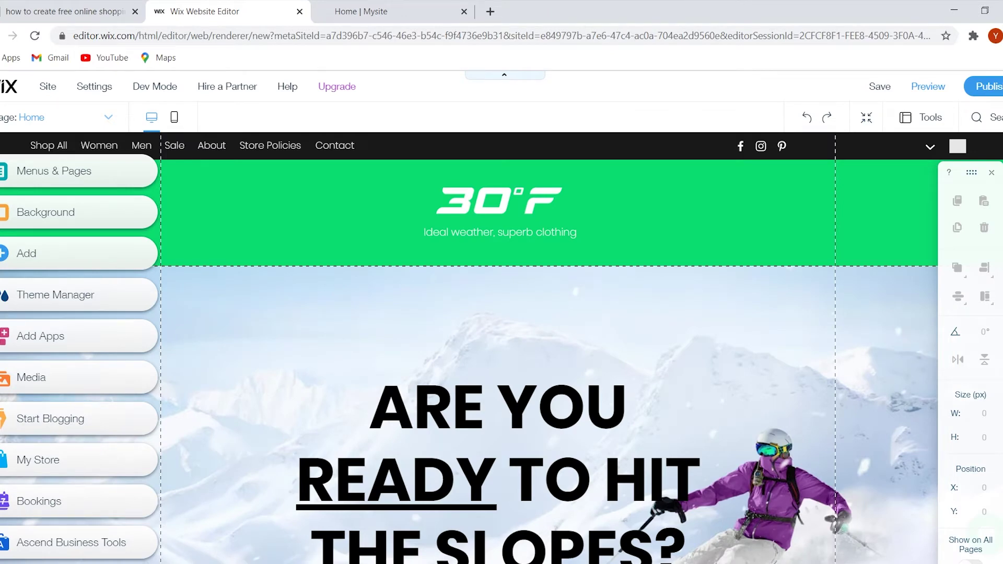
Look through the ski shop home page in the editor down to the Instagram section, and check the header logo's and tagline's editing options.
{"action": "scroll", "coordinate": [626, 340], "scroll_direction": "down", "scroll_amount": 6}
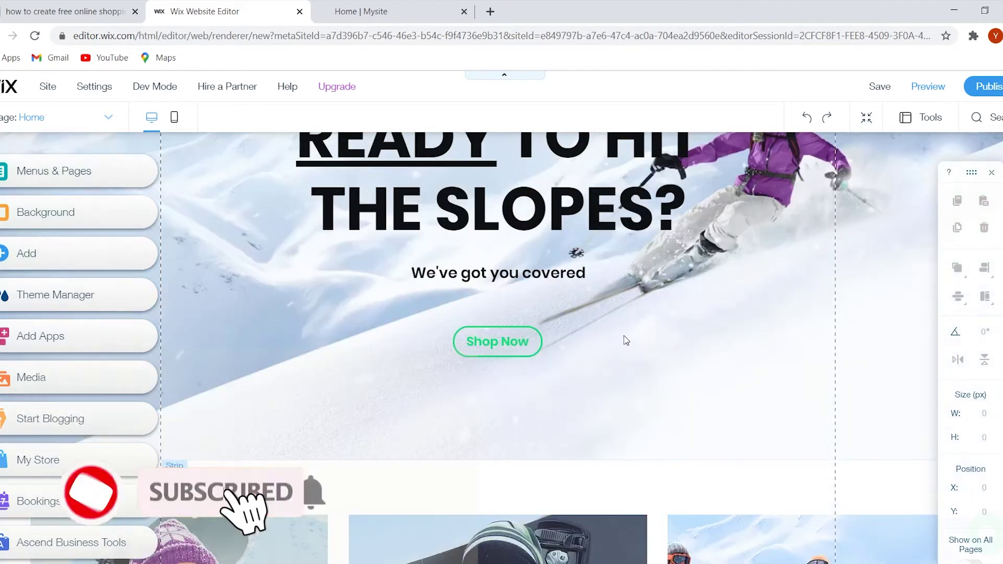
{"action": "scroll", "coordinate": [626, 340], "scroll_direction": "down", "scroll_amount": 12}
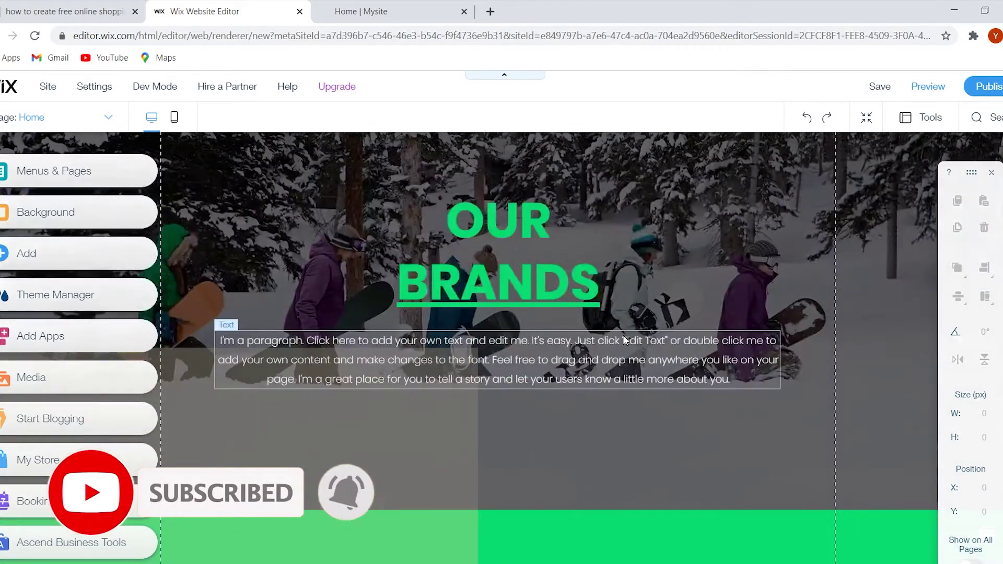
{"action": "scroll", "coordinate": [624, 341], "scroll_direction": "down", "scroll_amount": 12}
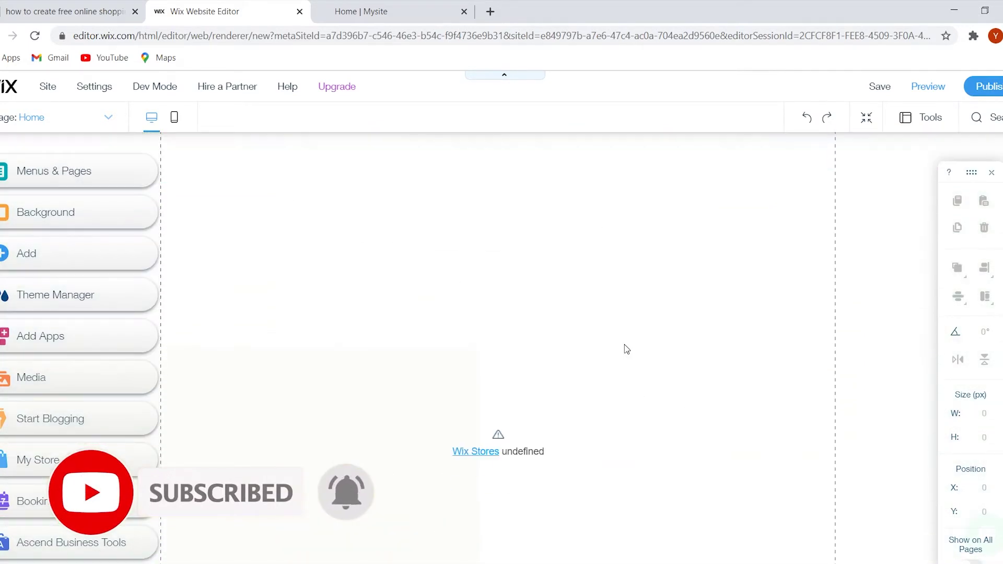
{"action": "scroll", "coordinate": [626, 348], "scroll_direction": "down", "scroll_amount": 10}
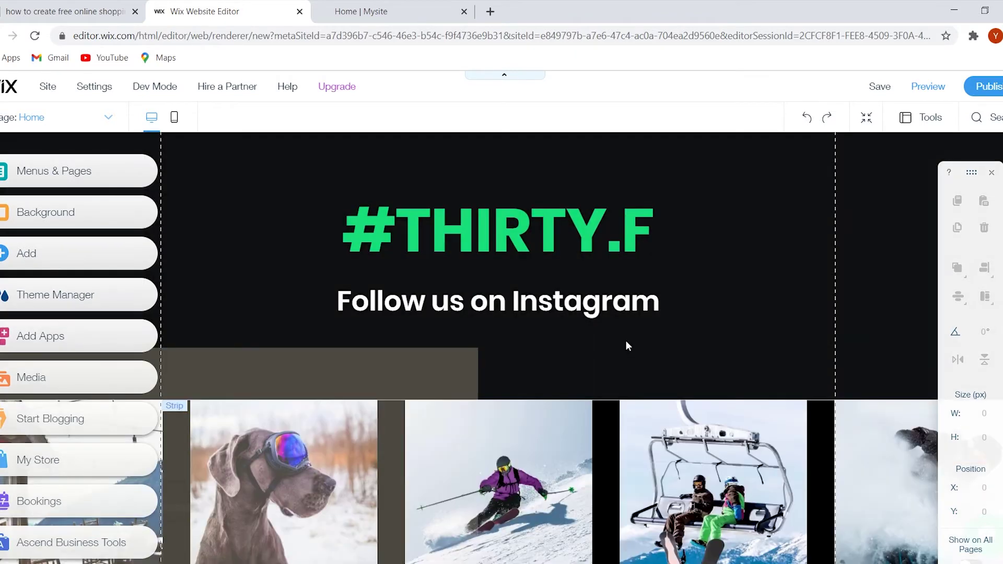
{"action": "scroll", "coordinate": [626, 346], "scroll_direction": "up", "scroll_amount": 20}
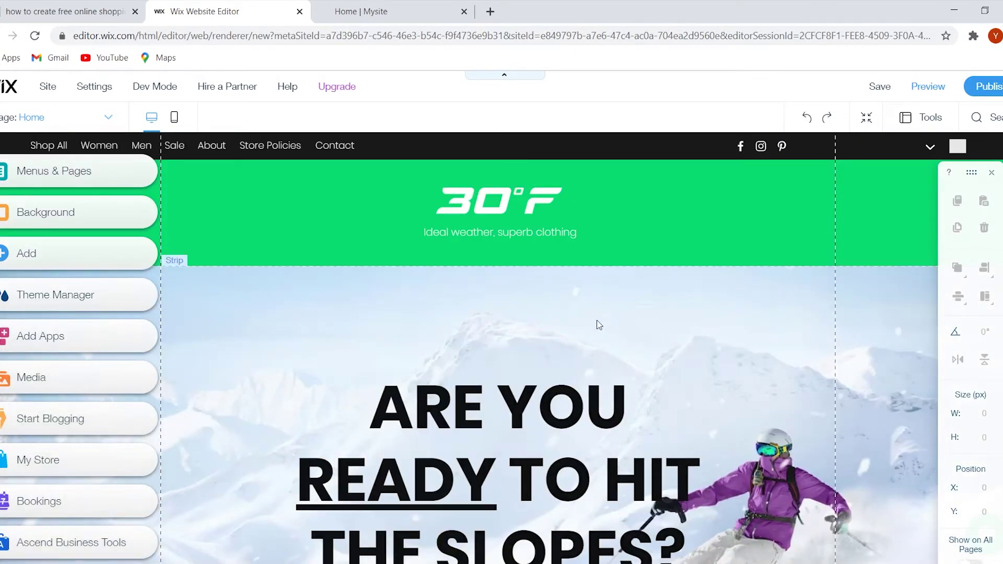
{"action": "left_click", "coordinate": [541, 206]}
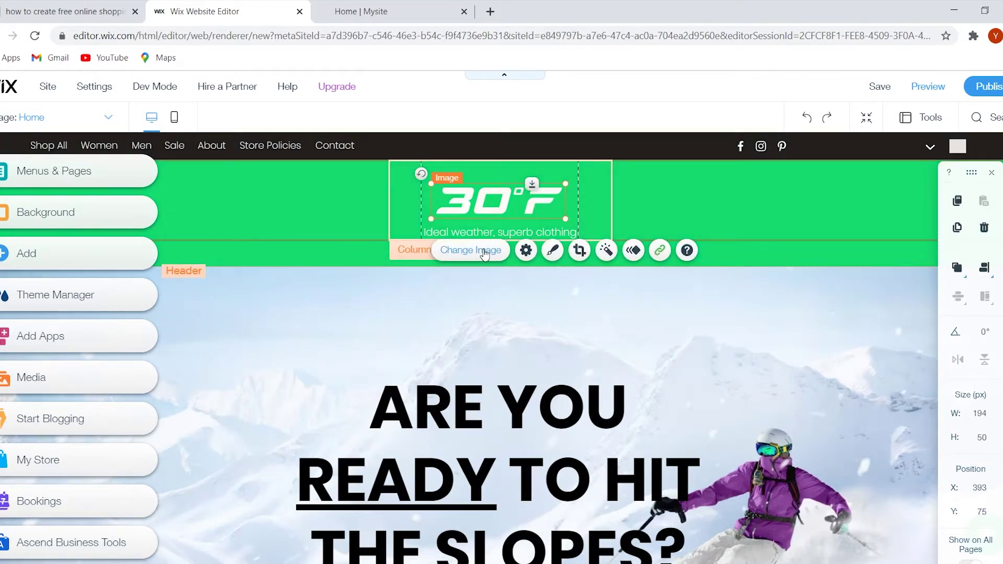
{"action": "left_click", "coordinate": [531, 231]}
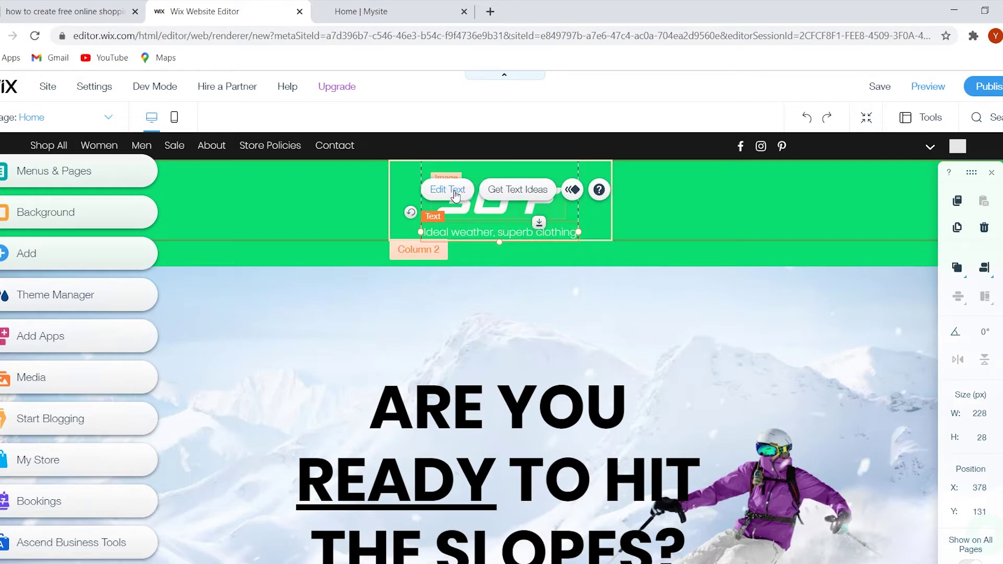
Replace the hero heading's text with "how to digital" and set its font size to 110 px.
{"action": "scroll", "coordinate": [476, 219], "scroll_direction": "down", "scroll_amount": 5}
{"action": "left_click", "coordinate": [525, 198]}
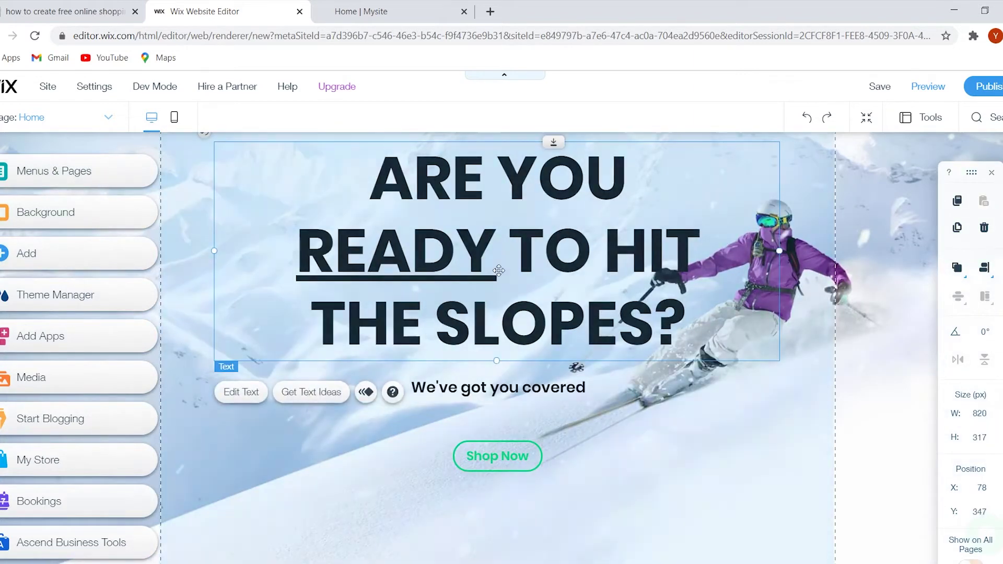
{"action": "left_click", "coordinate": [245, 396]}
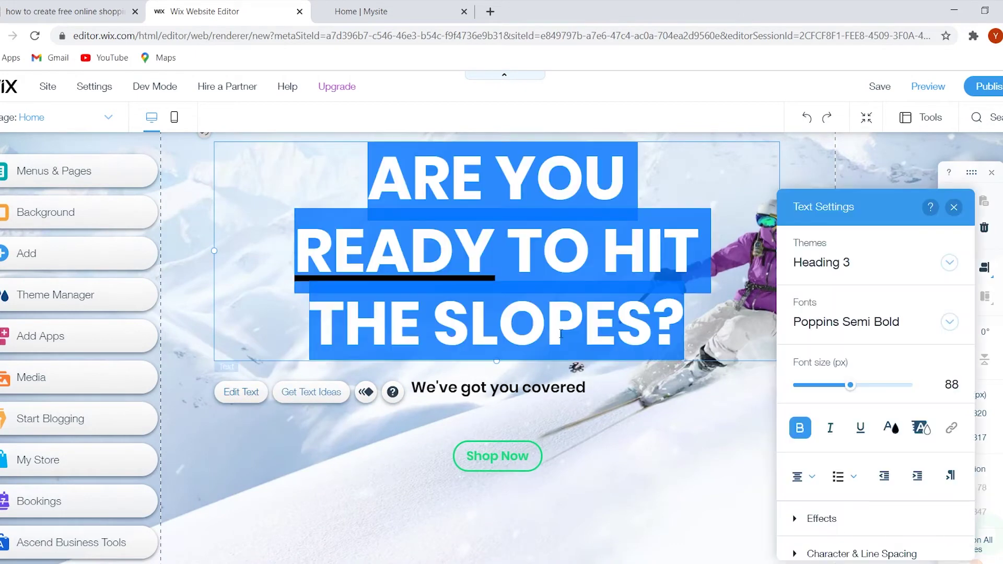
{"action": "left_click_drag", "start_coordinate": [688, 310], "coordinate": [265, 214]}
{"action": "key", "text": "BackSpace"}
{"action": "type", "text": "ho"}
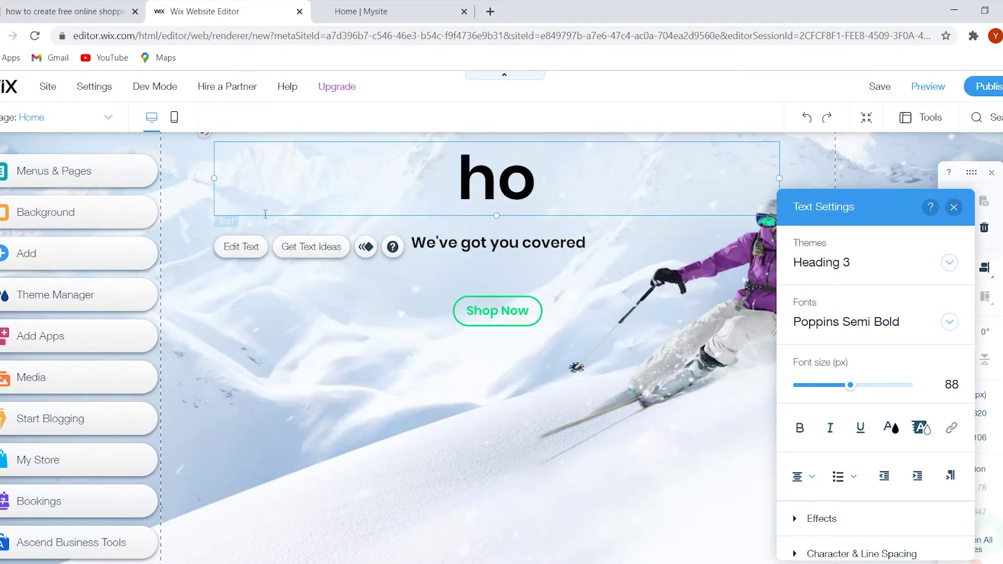
{"action": "type", "text": "w to d"}
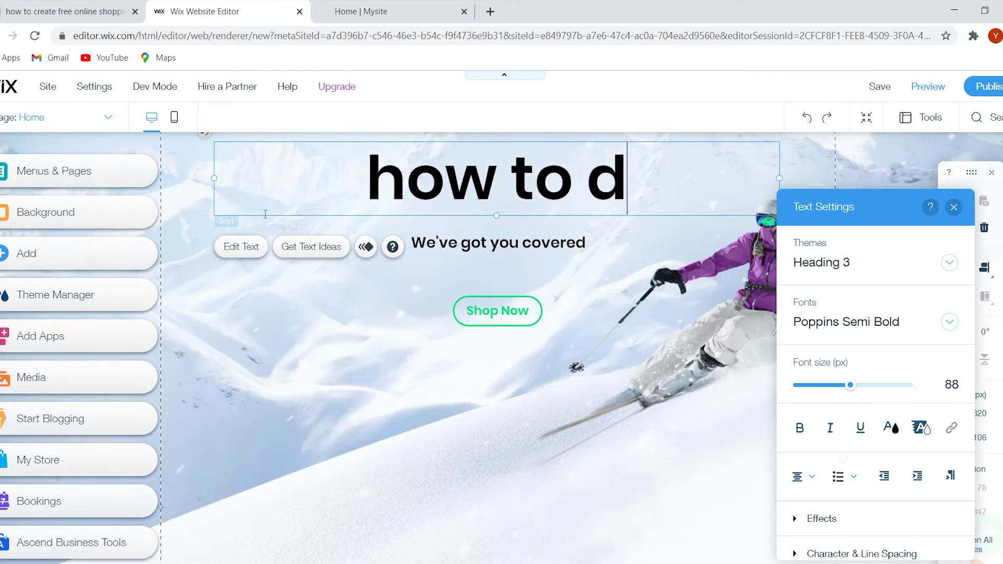
{"action": "type", "text": "igit"}
{"action": "type", "text": "al"}
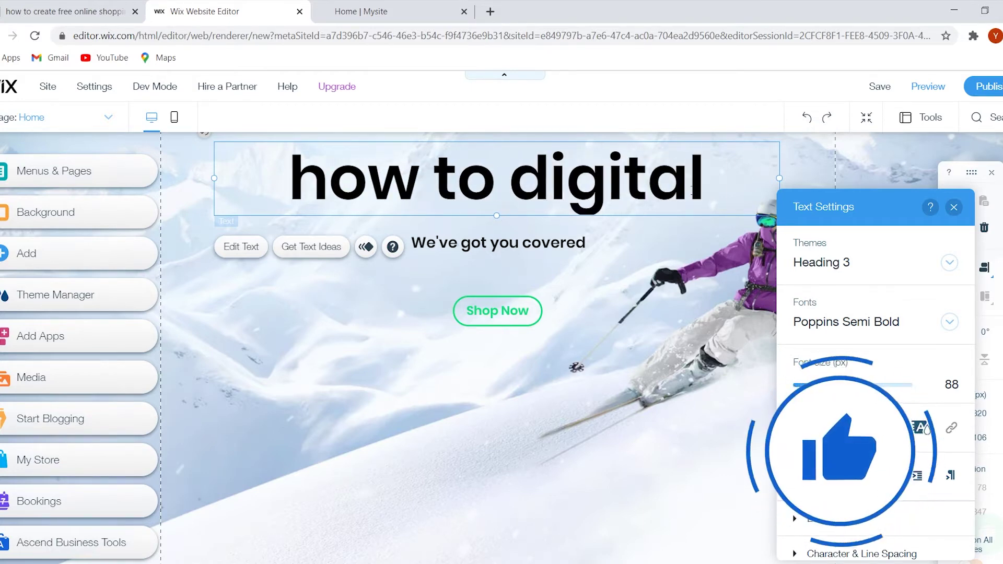
{"action": "left_click_drag", "start_coordinate": [705, 198], "coordinate": [276, 225]}
{"action": "left_click_drag", "start_coordinate": [851, 385], "coordinate": [865, 385]}
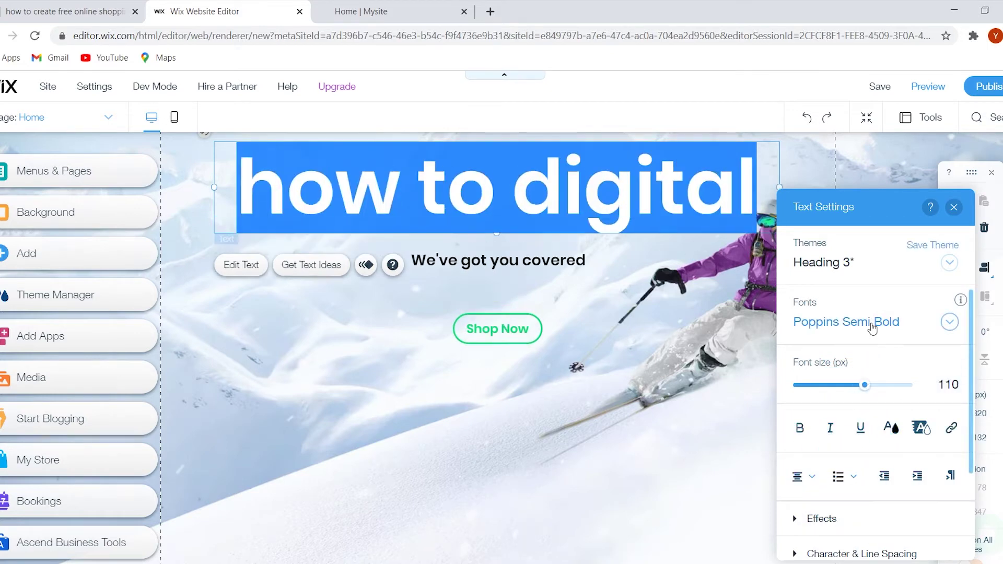
Try the Questrial, Rosewood, Sarina and Stencil fonts on the hero heading.
{"action": "left_click", "coordinate": [870, 323]}
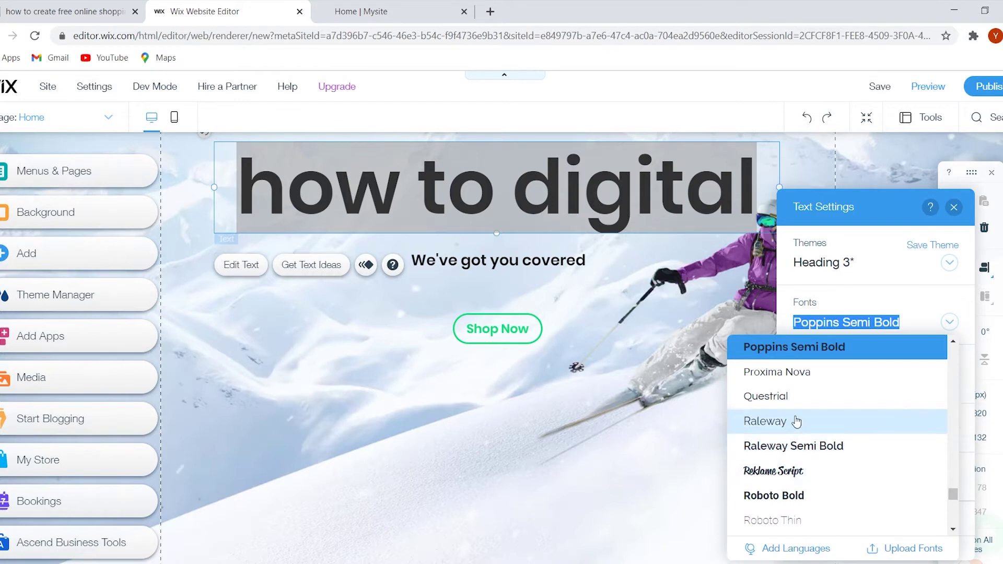
{"action": "left_click", "coordinate": [796, 399]}
{"action": "left_click", "coordinate": [823, 322]}
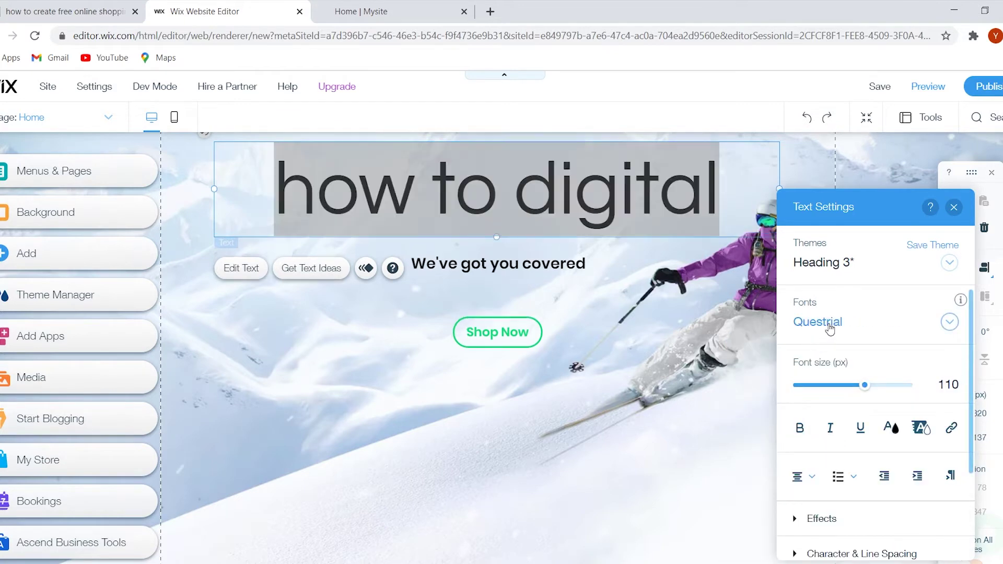
{"action": "left_click", "coordinate": [820, 491]}
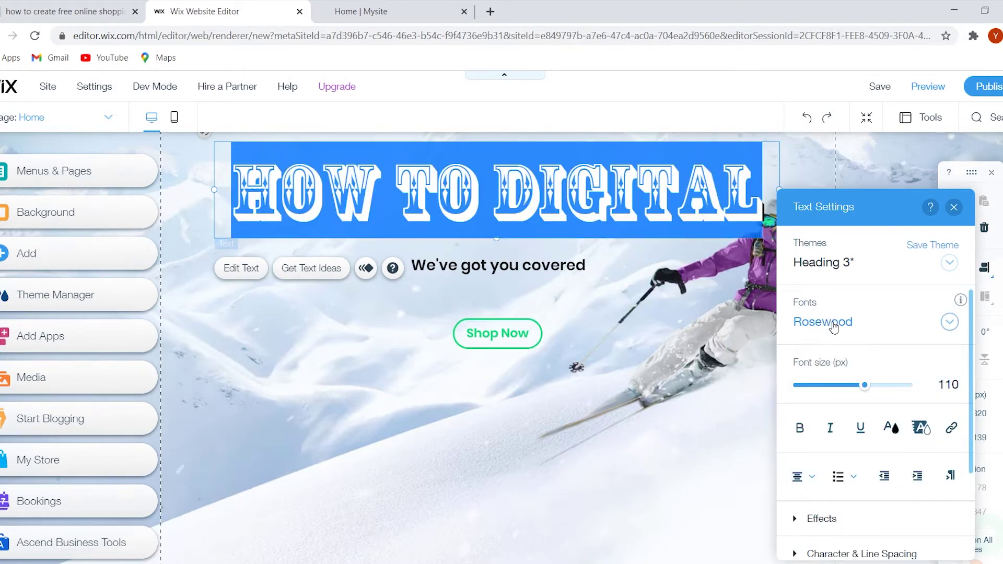
{"action": "left_click", "coordinate": [829, 325]}
{"action": "left_click", "coordinate": [812, 452]}
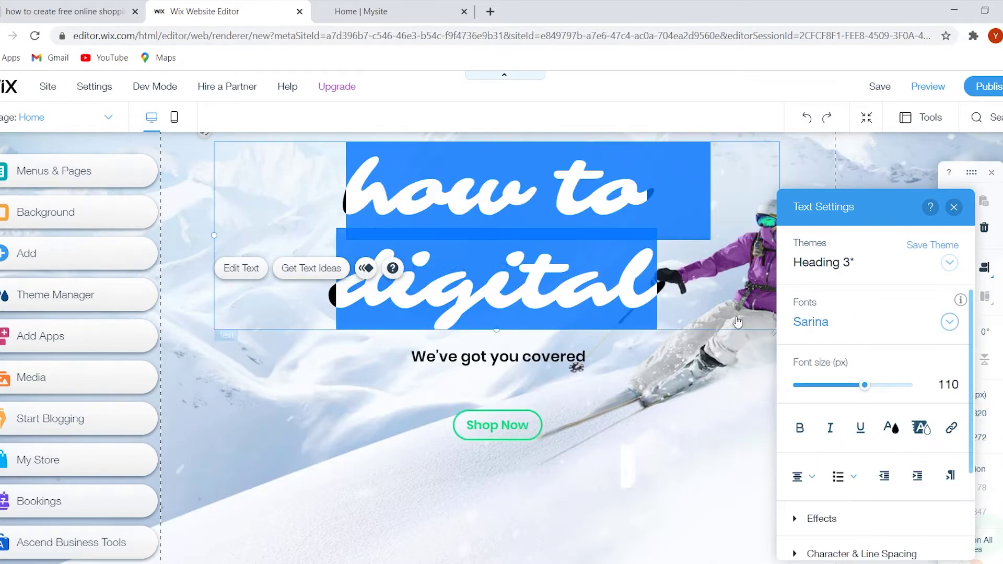
{"action": "left_click", "coordinate": [867, 323]}
{"action": "scroll", "coordinate": [815, 421], "scroll_direction": "down", "scroll_amount": 2}
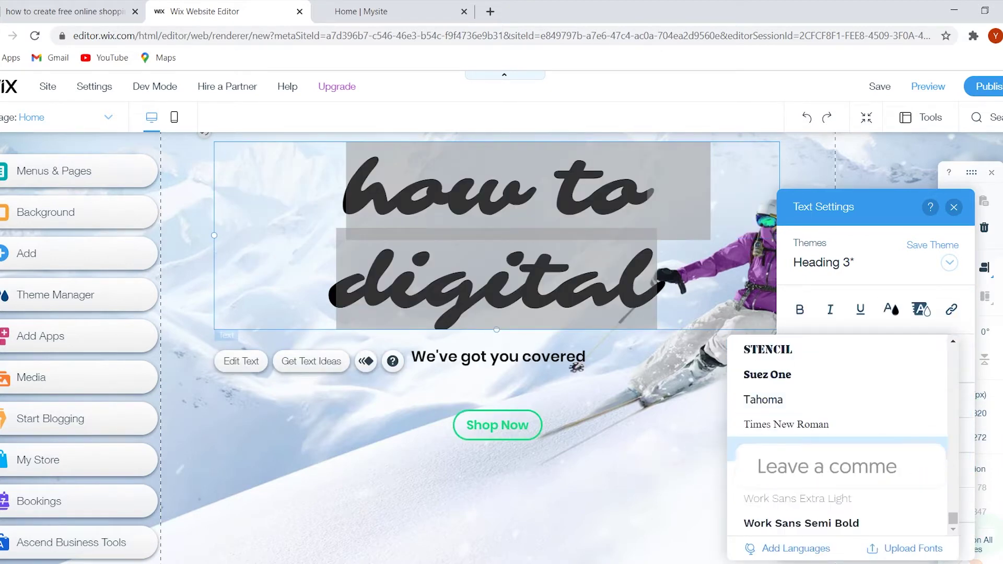
{"action": "left_click", "coordinate": [801, 347]}
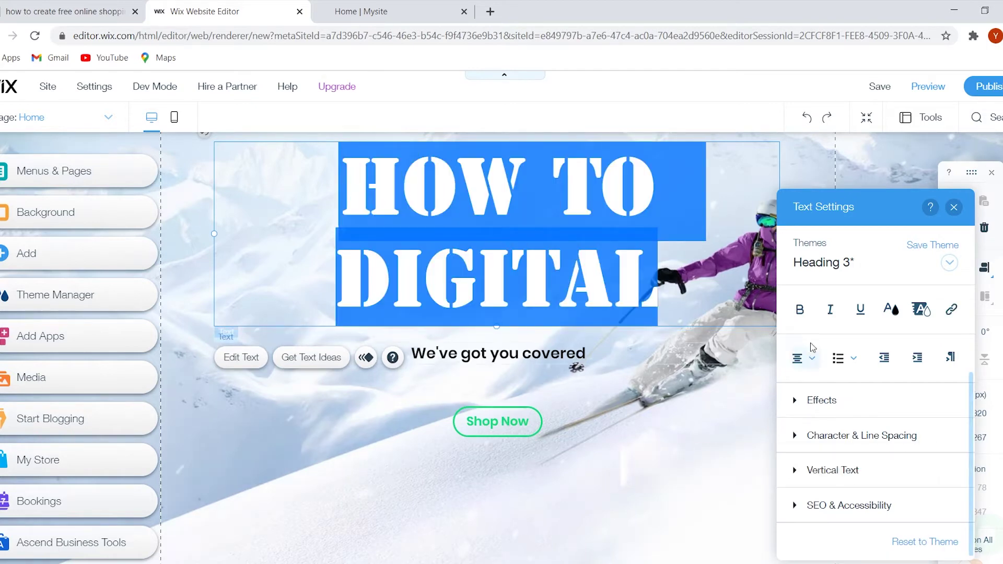
Set the hero heading's font to Arial and finish editing the text.
{"action": "left_click", "coordinate": [847, 264]}
{"action": "left_click", "coordinate": [851, 280]}
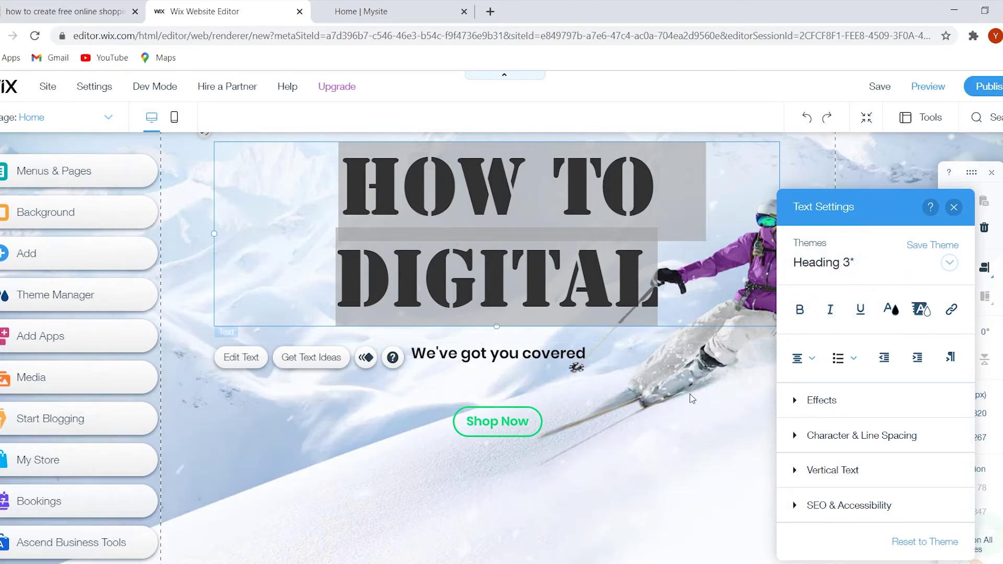
{"action": "scroll", "coordinate": [832, 344], "scroll_direction": "up", "scroll_amount": 2}
{"action": "left_click", "coordinate": [900, 330]}
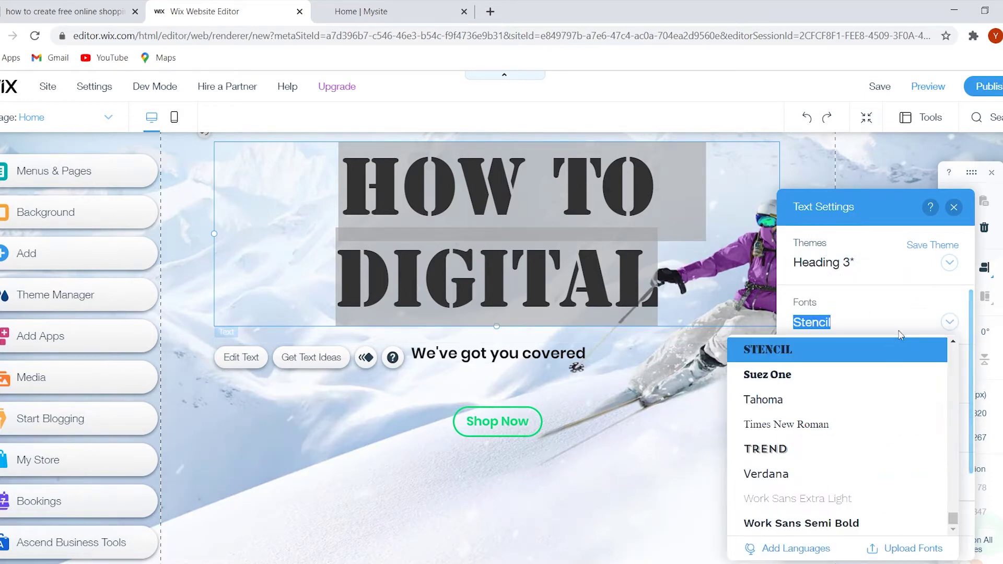
{"action": "scroll", "coordinate": [836, 401], "scroll_direction": "up", "scroll_amount": 15}
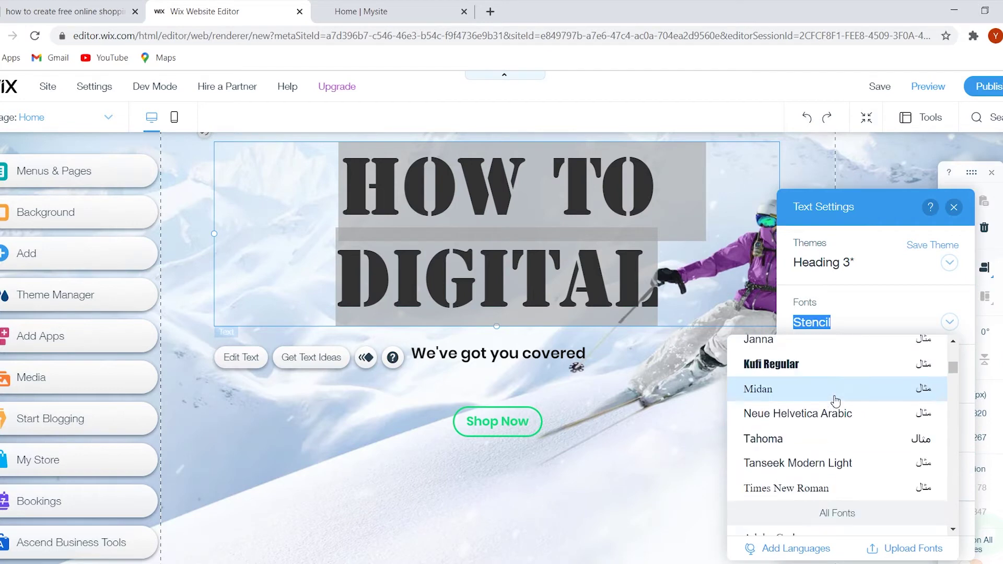
{"action": "scroll", "coordinate": [835, 400], "scroll_direction": "up", "scroll_amount": 5}
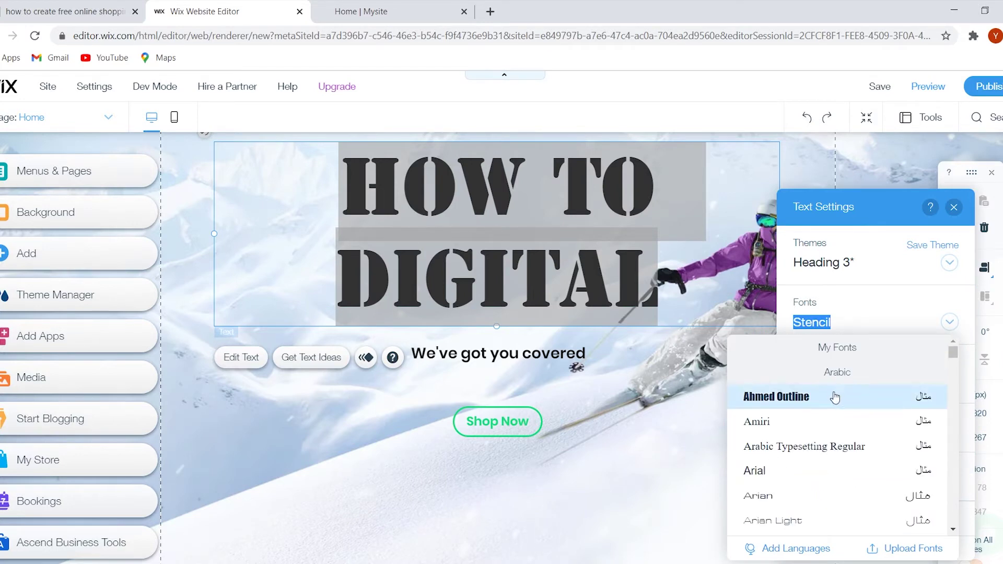
{"action": "left_click", "coordinate": [813, 476]}
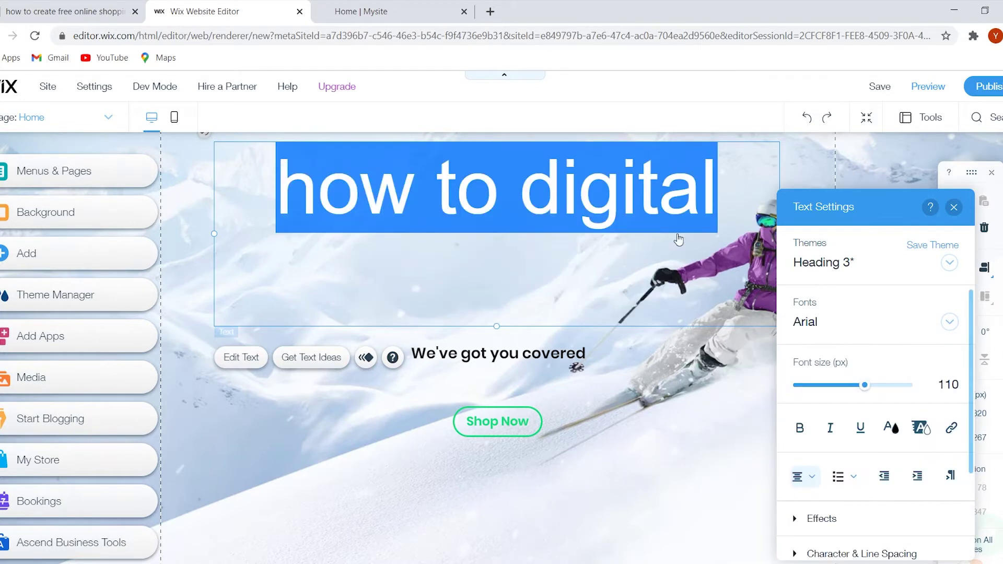
{"action": "left_click", "coordinate": [661, 211]}
{"action": "left_click", "coordinate": [665, 429]}
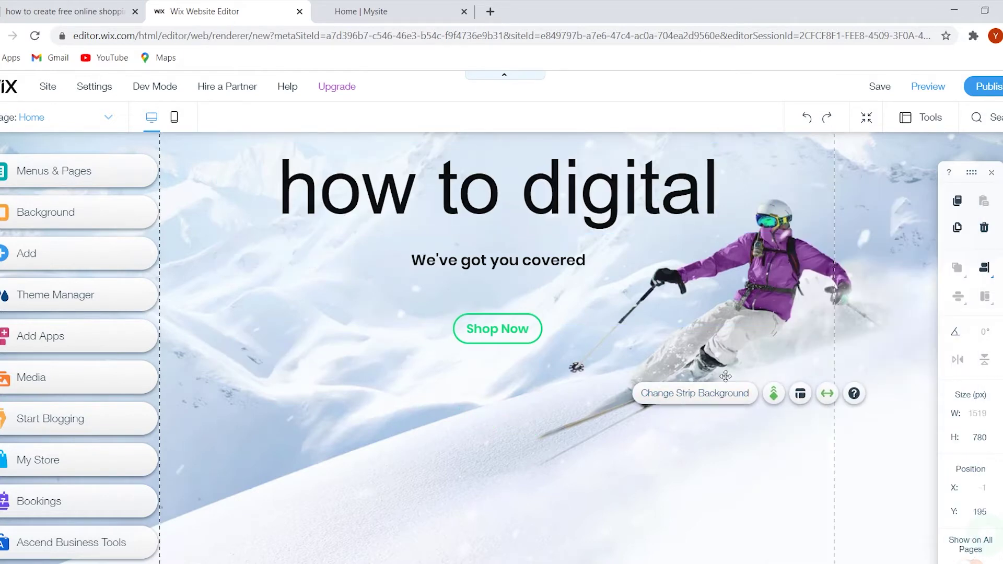
Select the strip that holds the Women, Men and Sale columns.
{"action": "scroll", "coordinate": [761, 306], "scroll_direction": "down", "scroll_amount": 2}
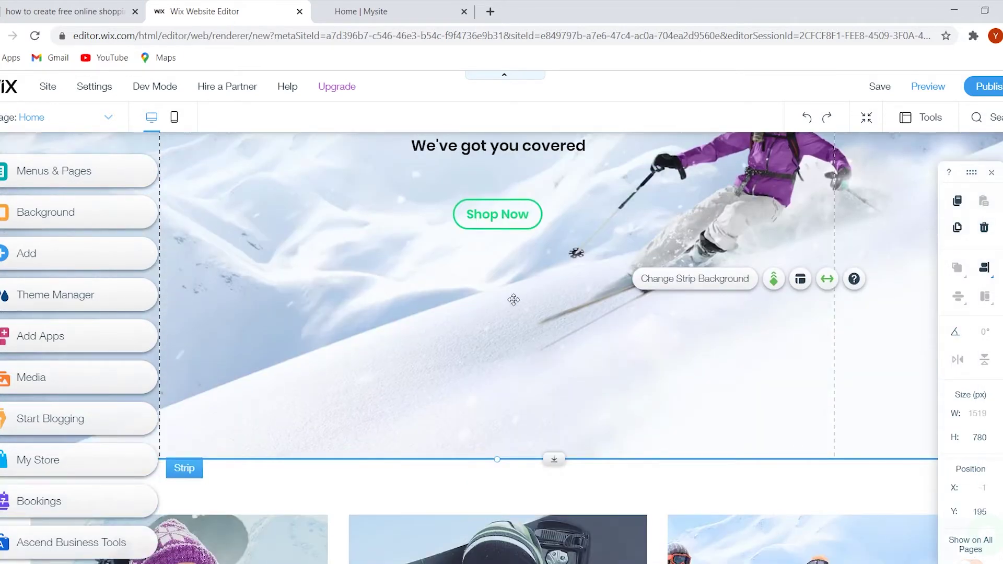
{"action": "scroll", "coordinate": [514, 300], "scroll_direction": "down", "scroll_amount": 6}
{"action": "left_click", "coordinate": [525, 312]}
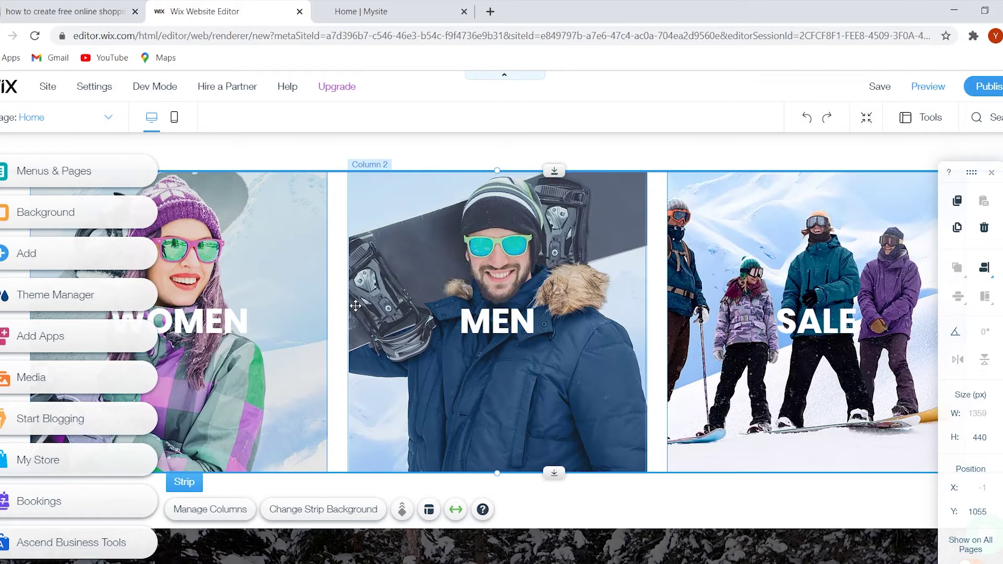
Get started with the site's store and open its product management to add products.
{"action": "left_click", "coordinate": [41, 466]}
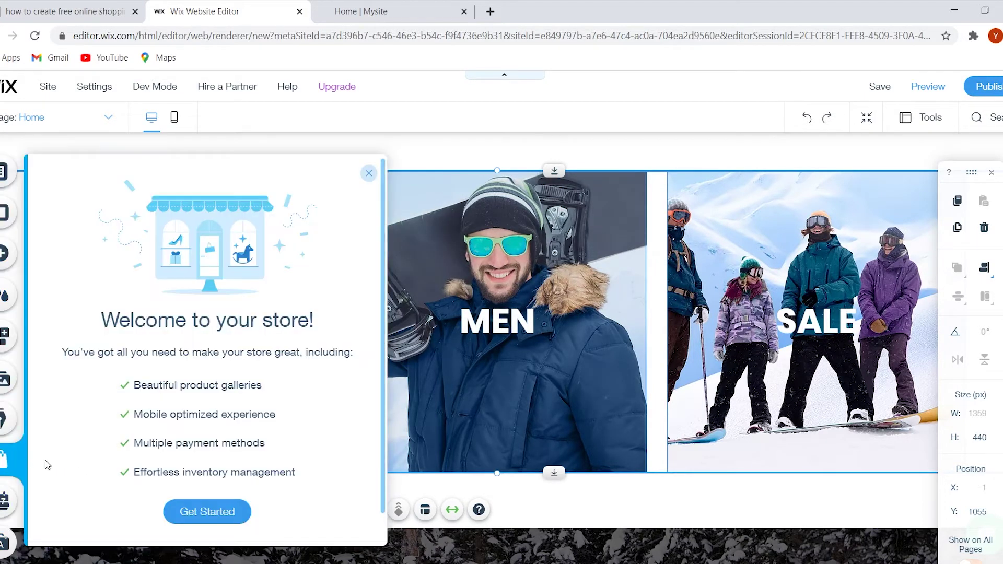
{"action": "left_click", "coordinate": [224, 511]}
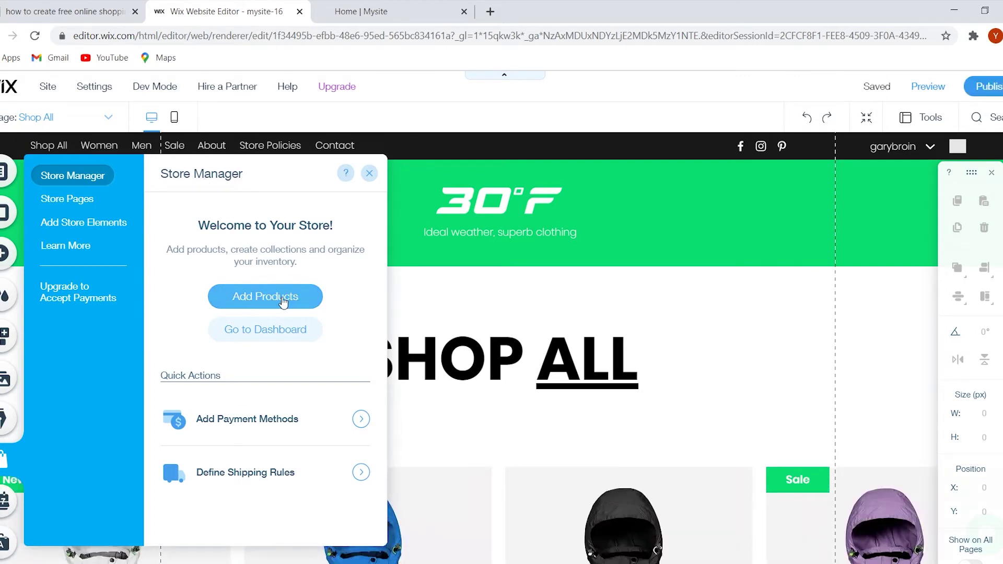
{"action": "left_click", "coordinate": [283, 302]}
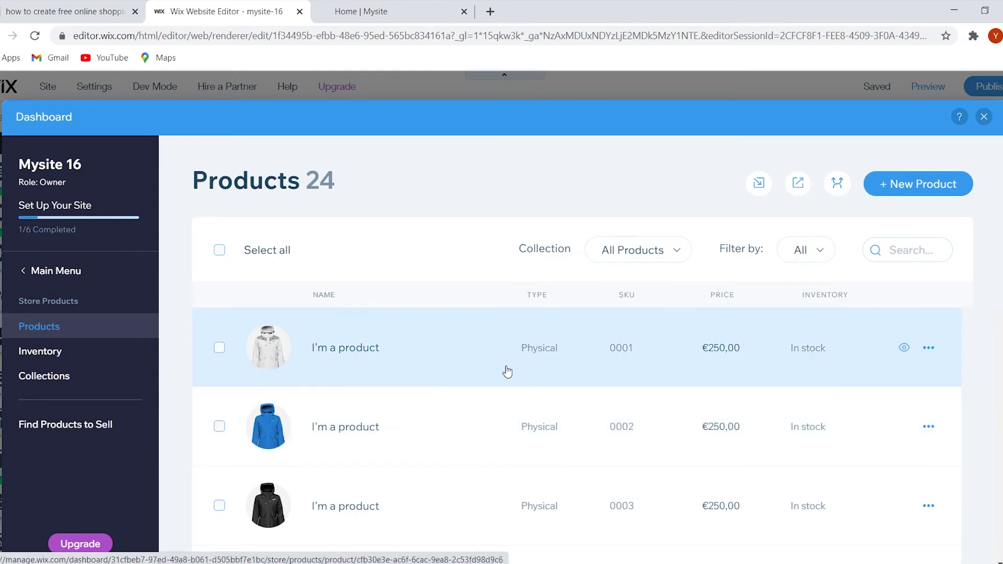
Look through the store's whole product list and return to its beginning.
{"action": "scroll", "coordinate": [505, 371], "scroll_direction": "down", "scroll_amount": 15}
{"action": "scroll", "coordinate": [506, 372], "scroll_direction": "down", "scroll_amount": 12}
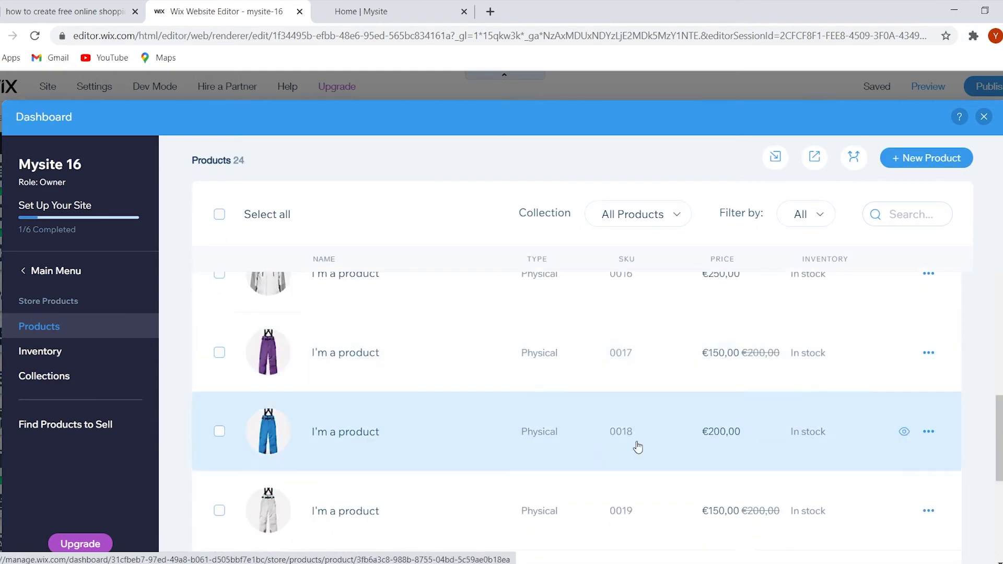
{"action": "scroll", "coordinate": [651, 401], "scroll_direction": "down", "scroll_amount": 1}
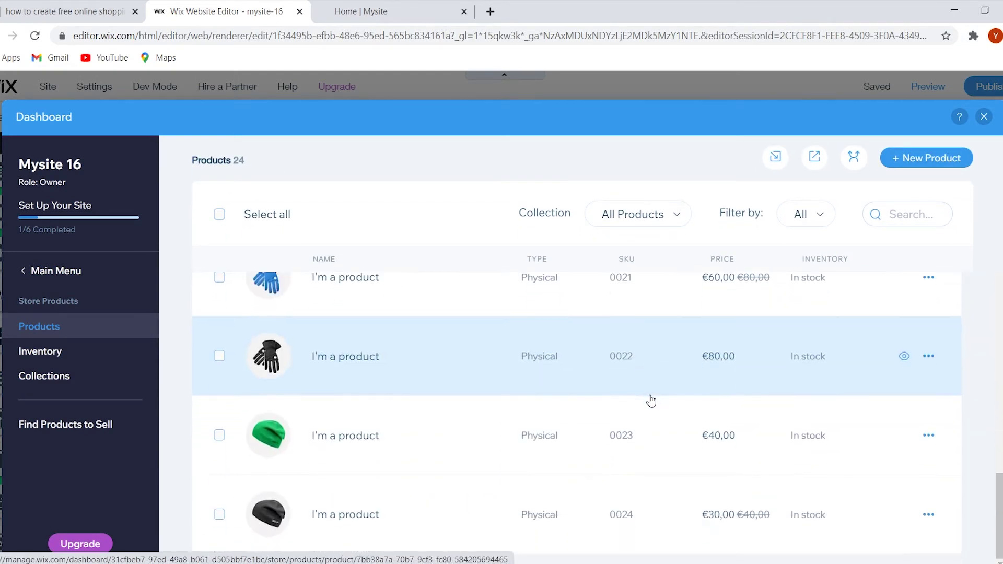
{"action": "scroll", "coordinate": [649, 398], "scroll_direction": "up", "scroll_amount": 20}
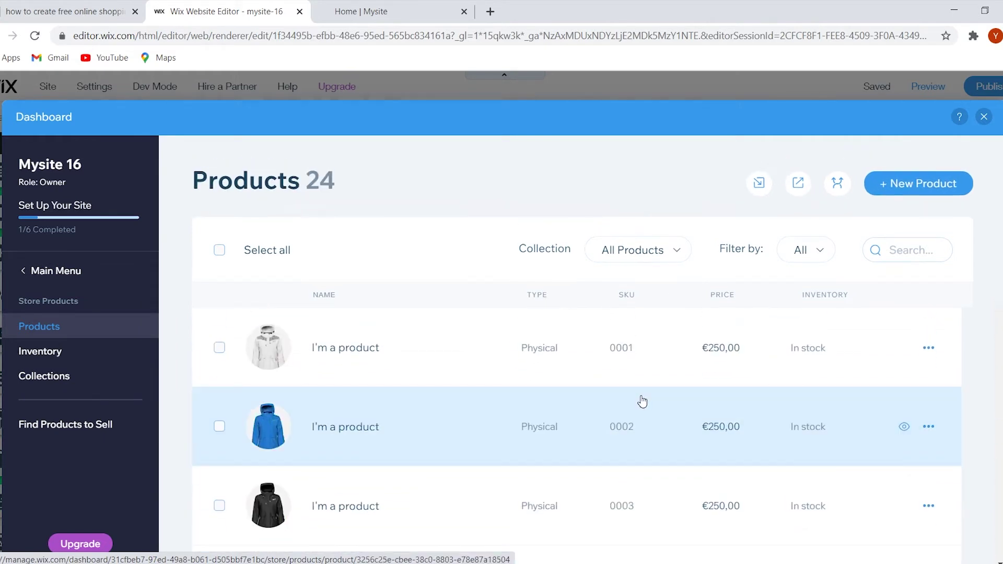
{"action": "left_click", "coordinate": [930, 348]}
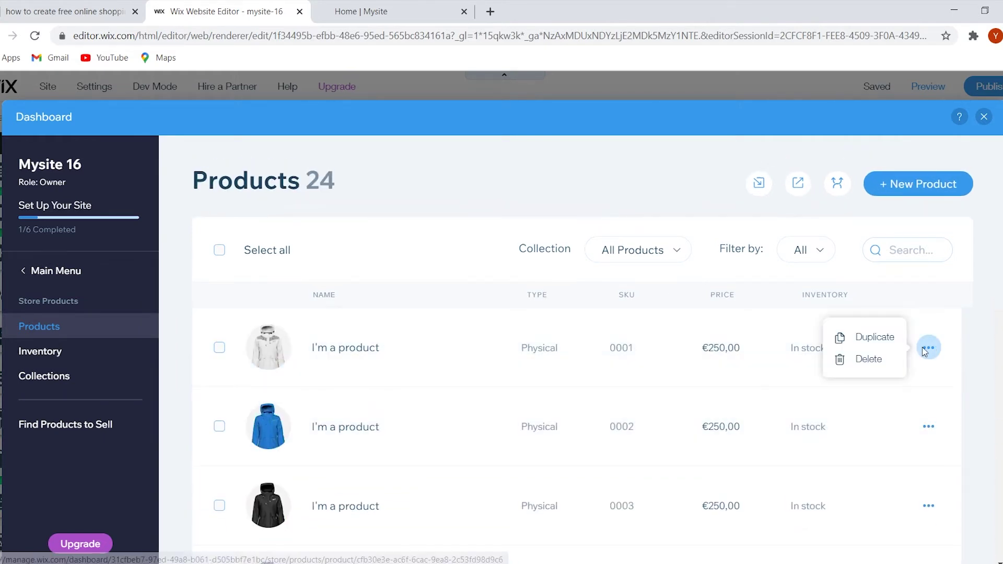
{"action": "left_click", "coordinate": [502, 253]}
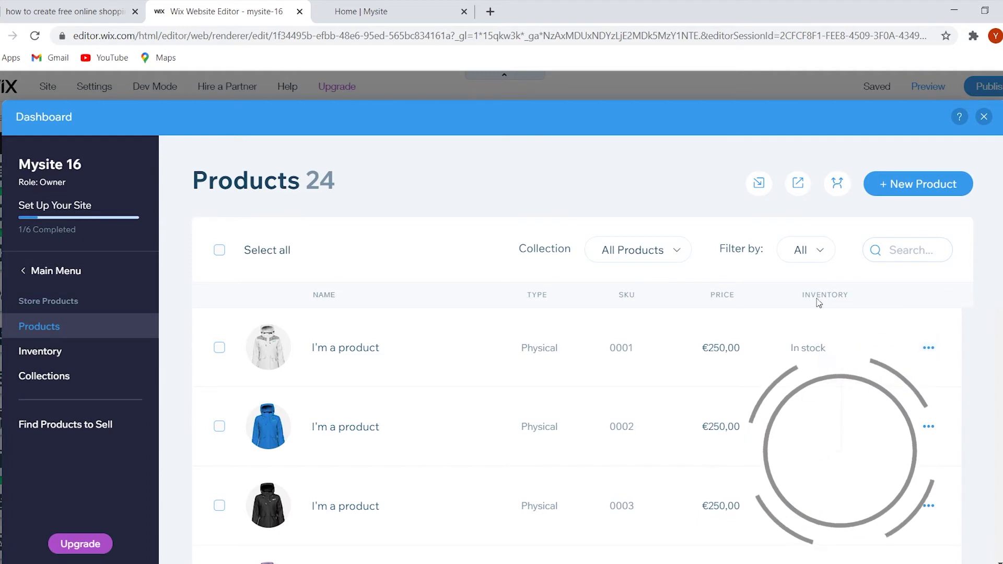
Create a new digital file product and name it "Ebook".
{"action": "left_click", "coordinate": [922, 193]}
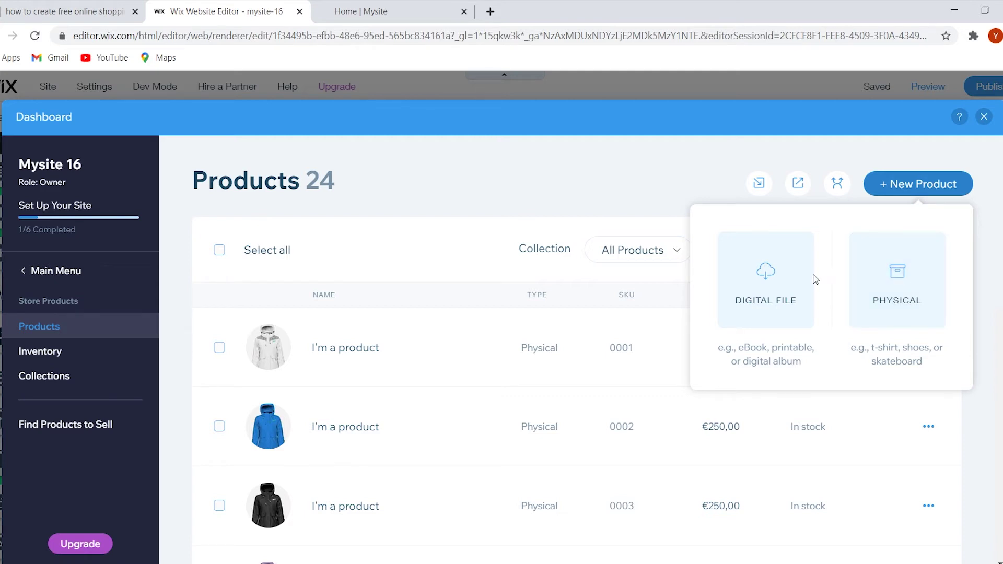
{"action": "left_click", "coordinate": [785, 284]}
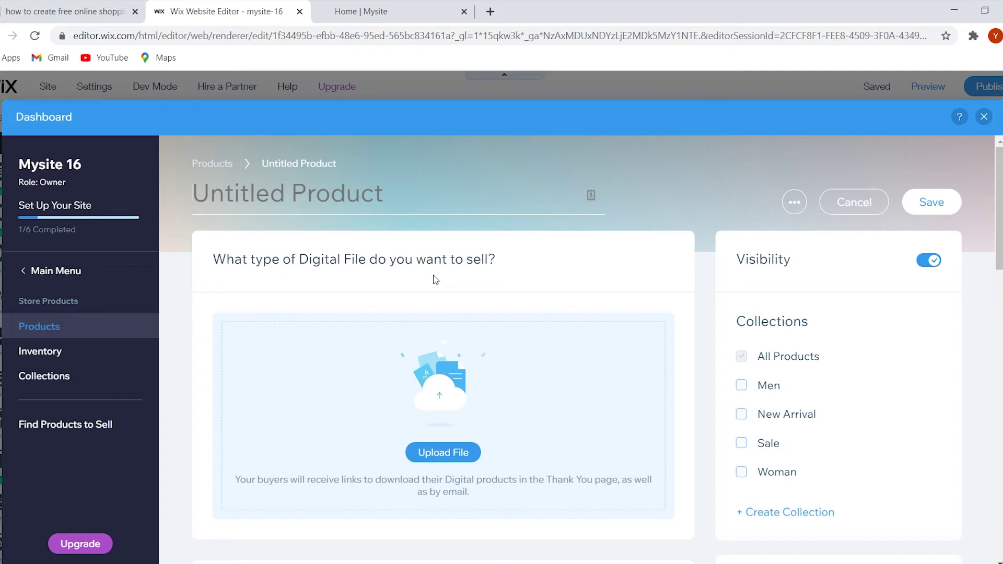
{"action": "type", "text": "E"}
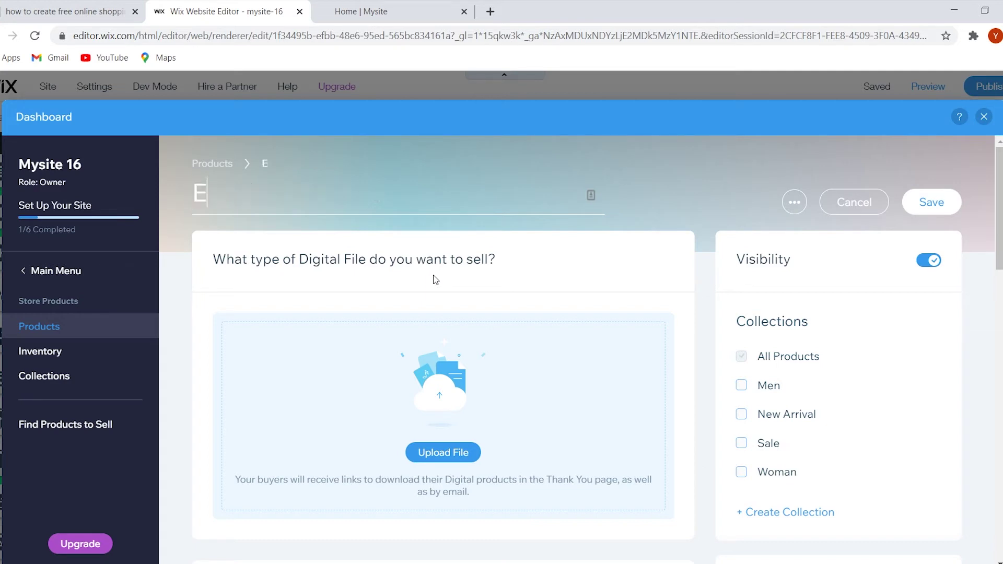
{"action": "type", "text": "book"}
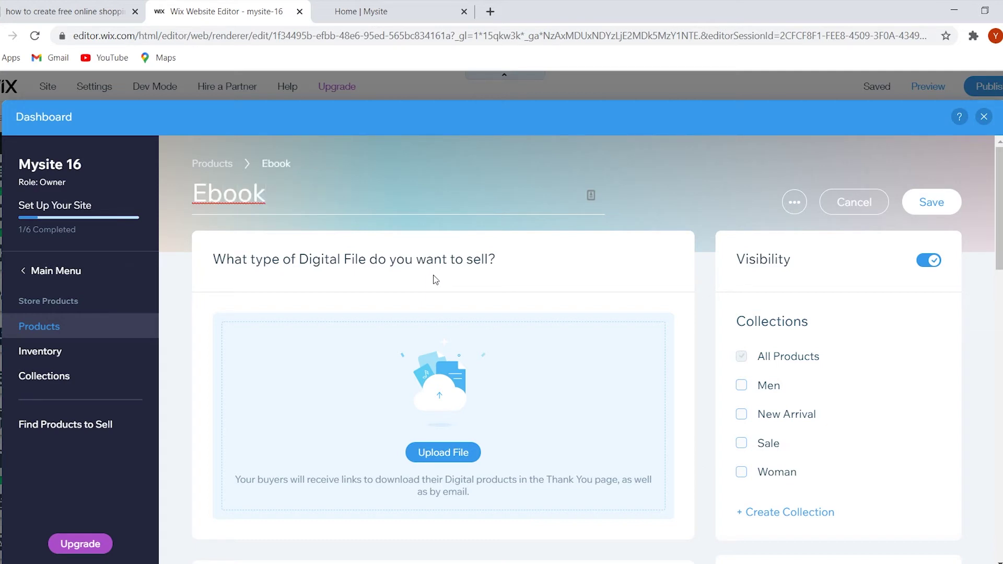
Upload the document "Voice over guide_.docx" from the computer and add it to the Ebook product.
{"action": "left_click", "coordinate": [474, 453]}
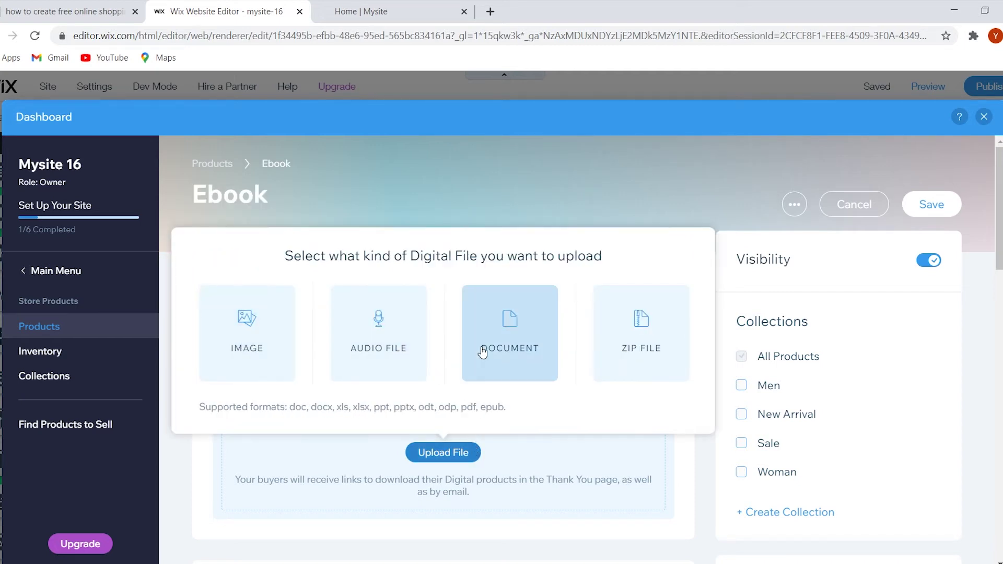
{"action": "left_click", "coordinate": [509, 343]}
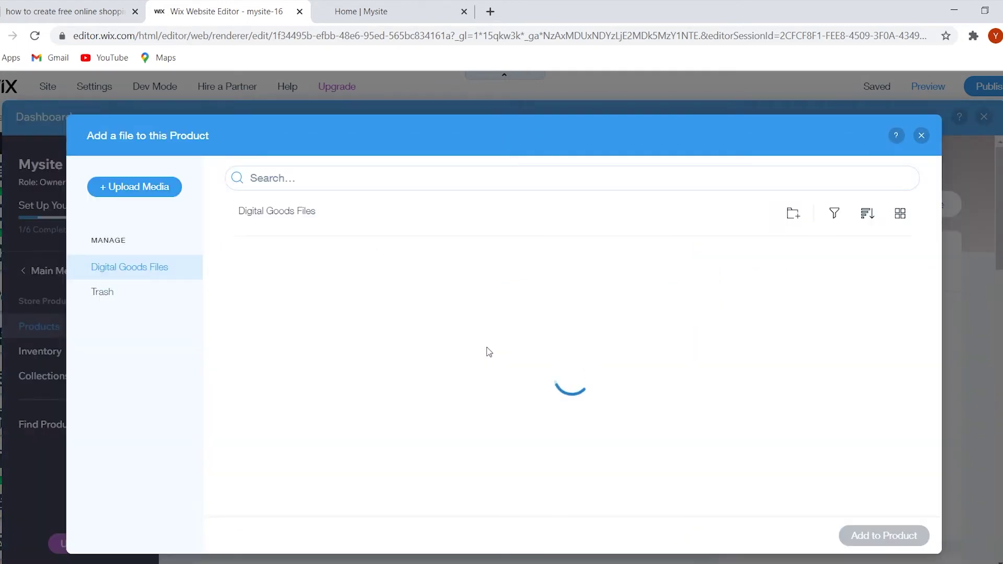
{"action": "left_click", "coordinate": [126, 188]}
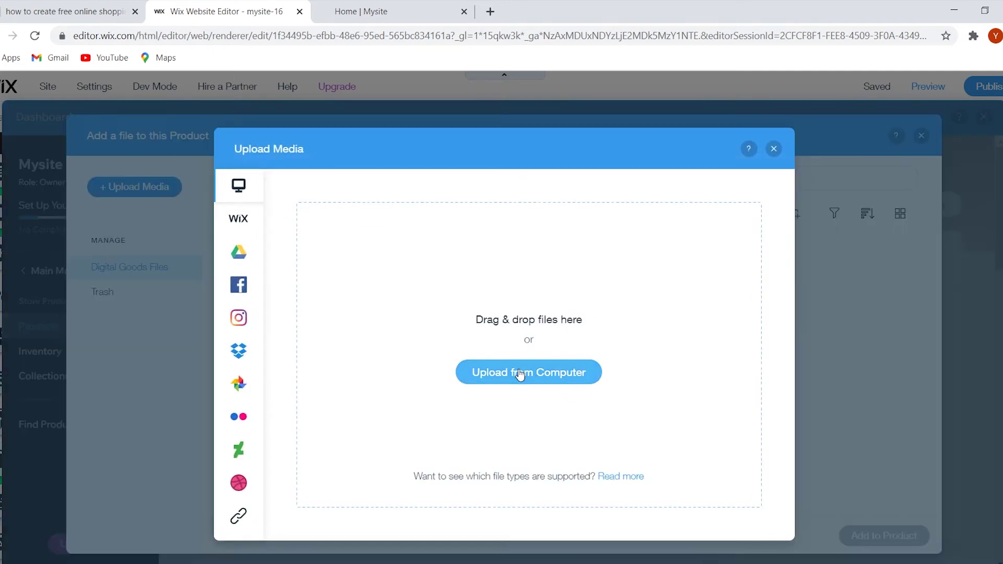
{"action": "left_click", "coordinate": [520, 374]}
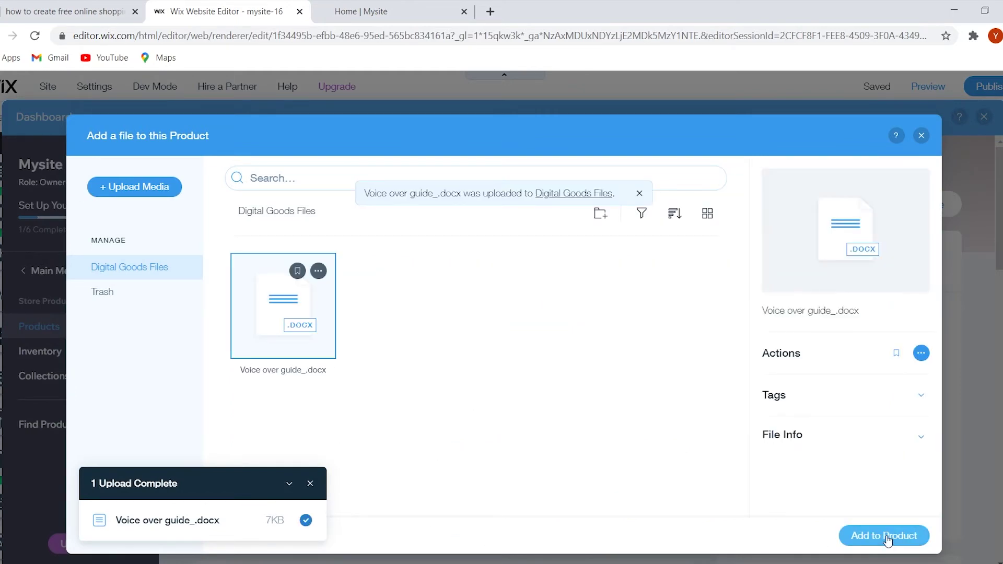
{"action": "left_click", "coordinate": [884, 536]}
Set the Ebook product's ribbon to "new arrival" in its basic info.
{"action": "scroll", "coordinate": [484, 421], "scroll_direction": "down", "scroll_amount": 5}
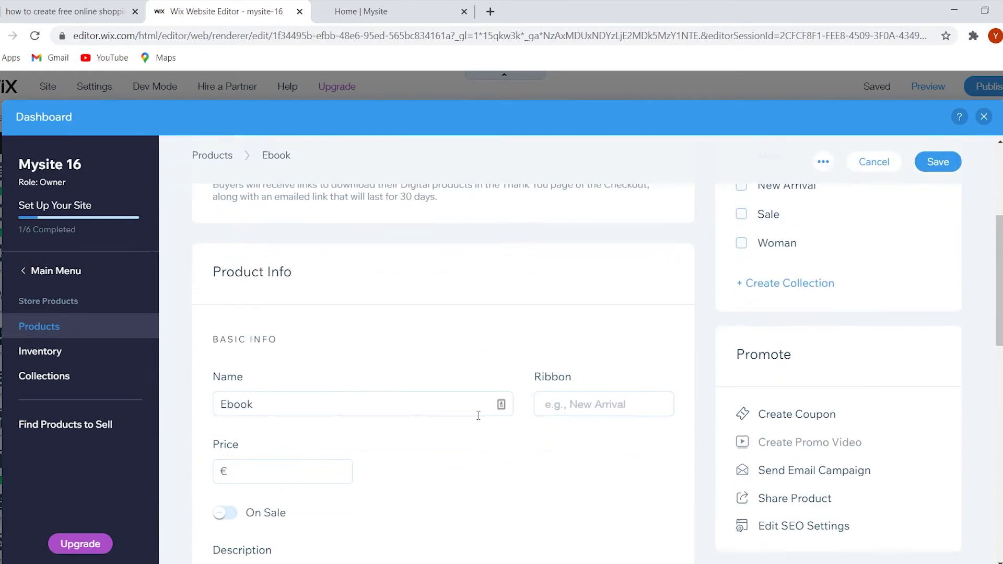
{"action": "scroll", "coordinate": [478, 416], "scroll_direction": "down", "scroll_amount": 4}
{"action": "scroll", "coordinate": [419, 366], "scroll_direction": "up", "scroll_amount": 2}
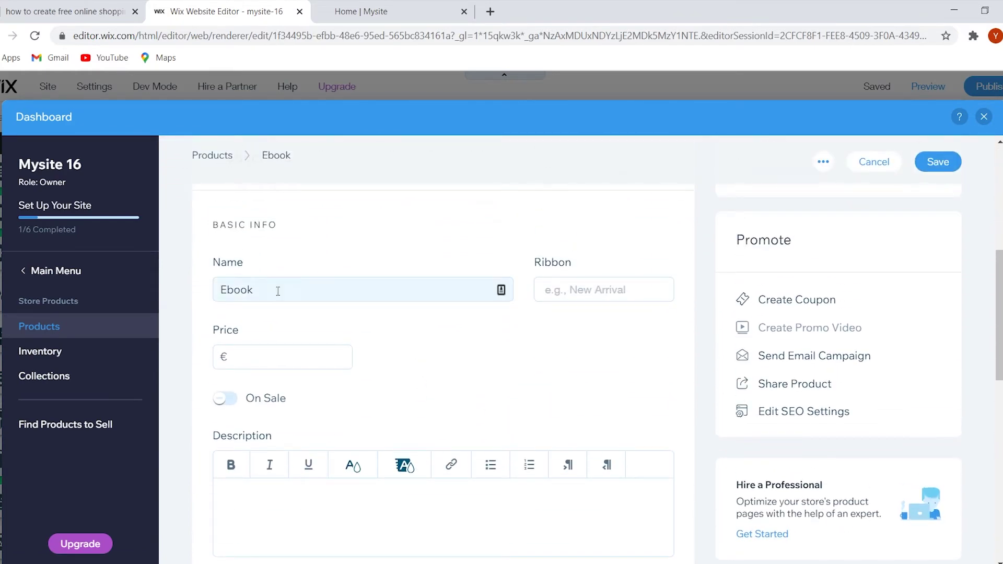
{"action": "left_click", "coordinate": [565, 291]}
{"action": "type", "text": "new"}
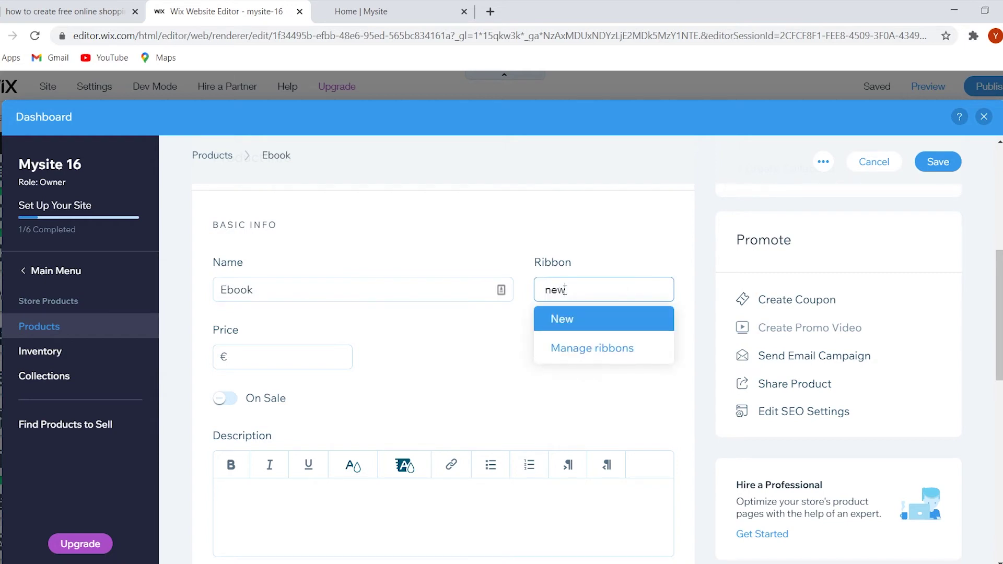
{"action": "type", "text": " arriv"}
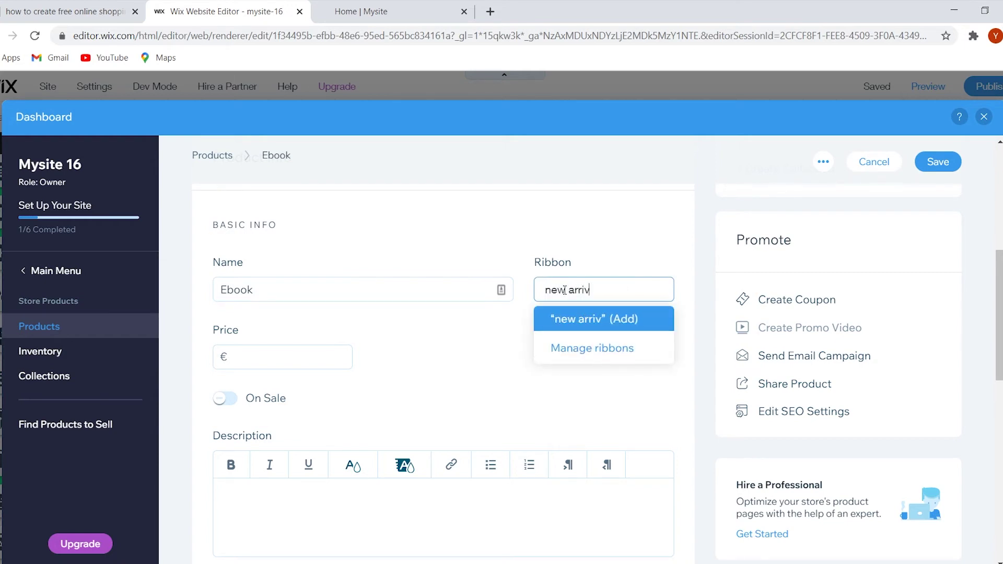
{"action": "type", "text": "al"}
{"action": "left_click", "coordinate": [399, 376]}
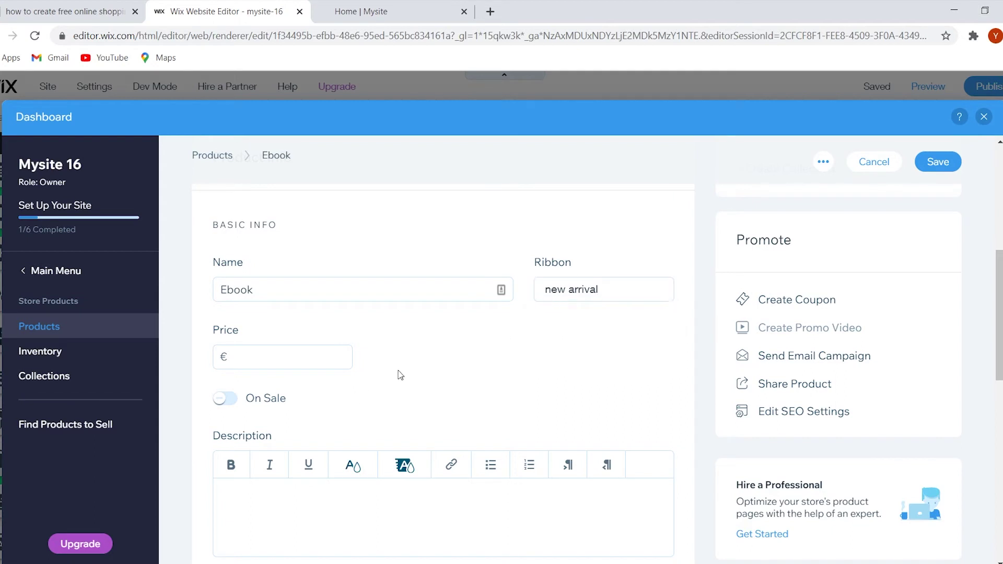
Set the Ebook's price to €19.
{"action": "left_click", "coordinate": [330, 353]}
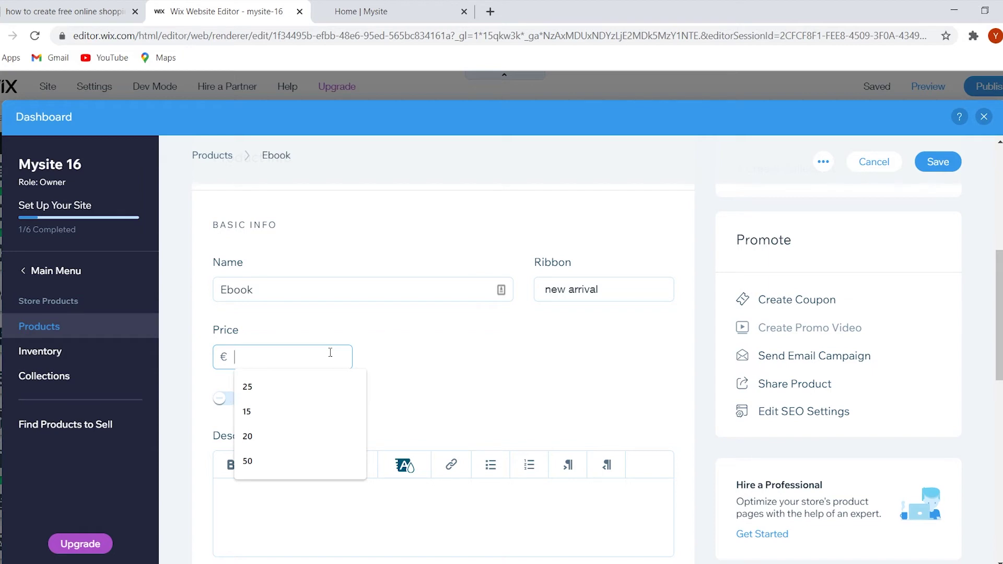
{"action": "type", "text": "9"}
{"action": "left_click", "coordinate": [523, 319]}
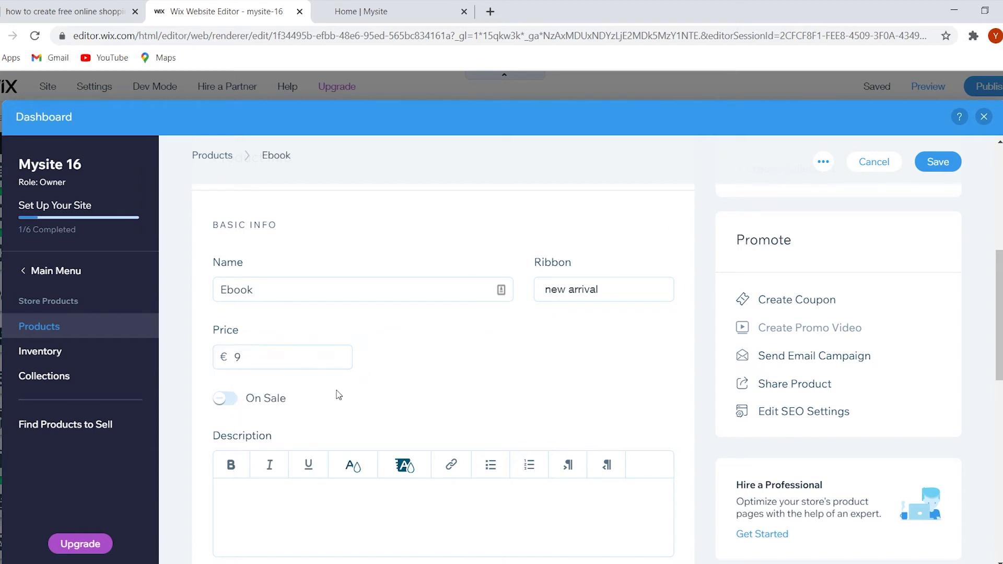
{"action": "left_click", "coordinate": [278, 366]}
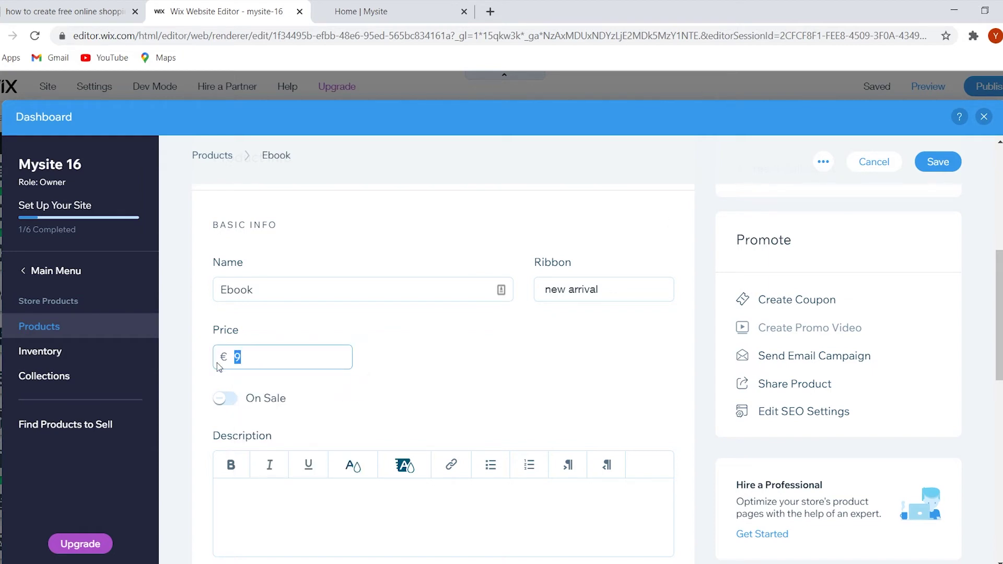
{"action": "type", "text": "19"}
{"action": "left_click", "coordinate": [427, 338]}
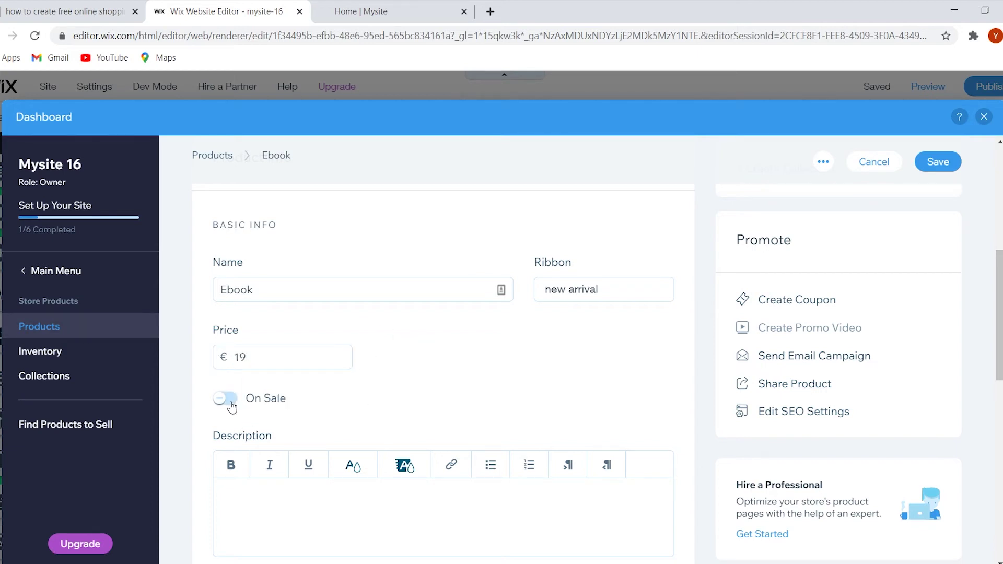
Put the Ebook on sale and set its discount to 9%.
{"action": "left_click", "coordinate": [230, 403]}
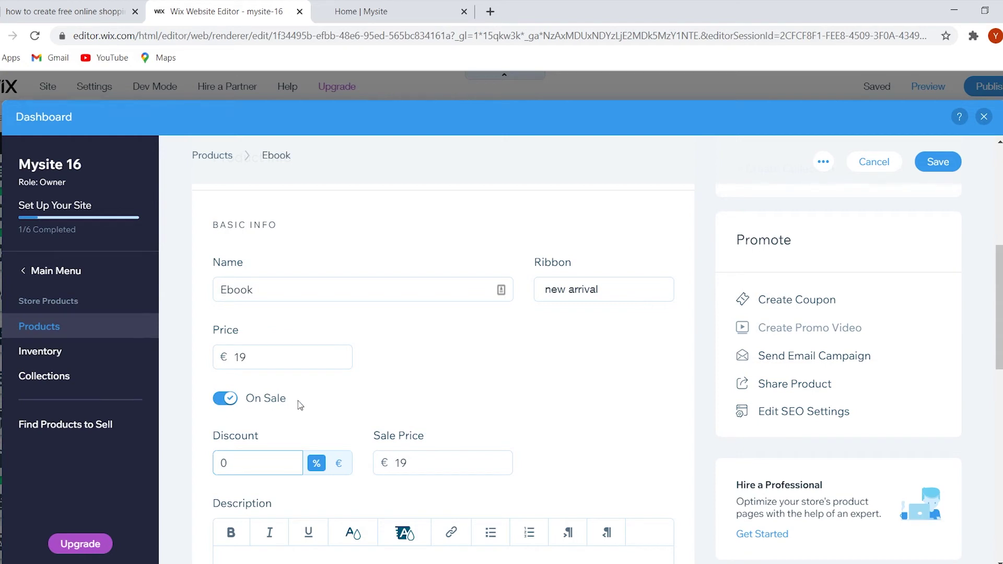
{"action": "scroll", "coordinate": [315, 464], "scroll_direction": "down", "scroll_amount": 4}
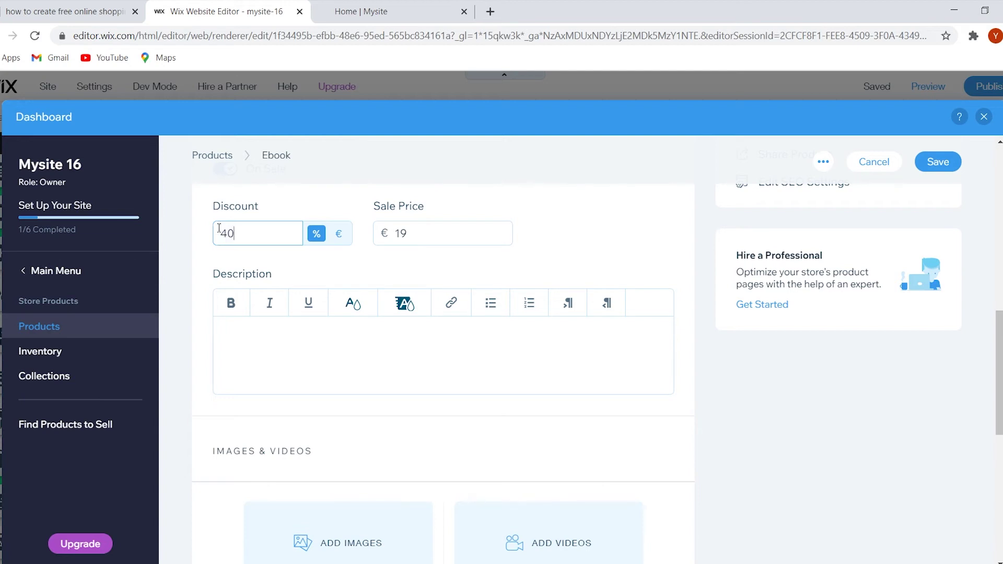
{"action": "left_click", "coordinate": [539, 239]}
{"action": "left_click_drag", "start_coordinate": [259, 233], "coordinate": [170, 244]}
{"action": "key", "text": "BackSpace"}
{"action": "type", "text": "9"}
{"action": "left_click", "coordinate": [515, 246]}
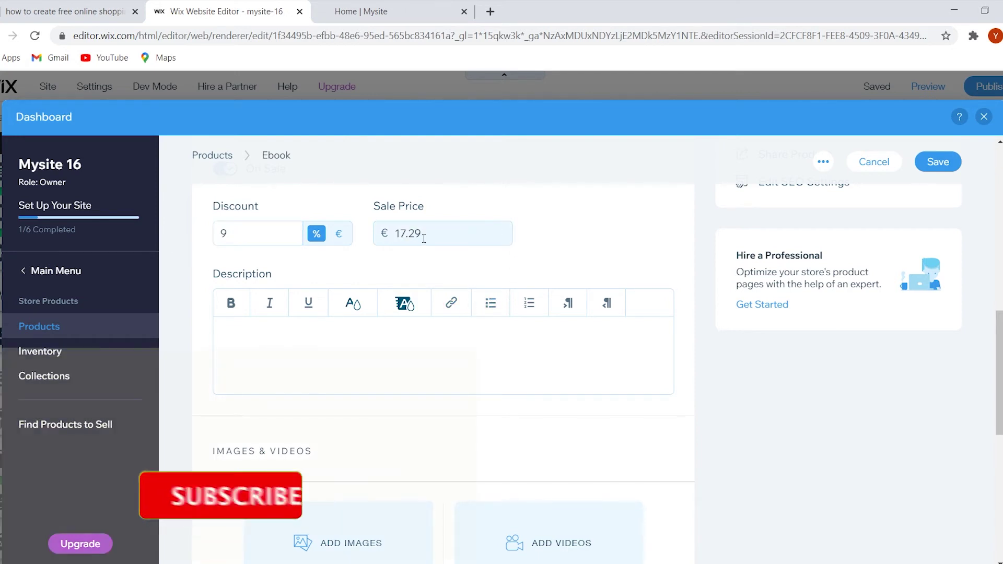
Change the Ebook's discount to a fixed euro amount, trying 5 before resetting it to 0.
{"action": "left_click_drag", "start_coordinate": [434, 233], "coordinate": [179, 241]}
{"action": "left_click", "coordinate": [338, 234]}
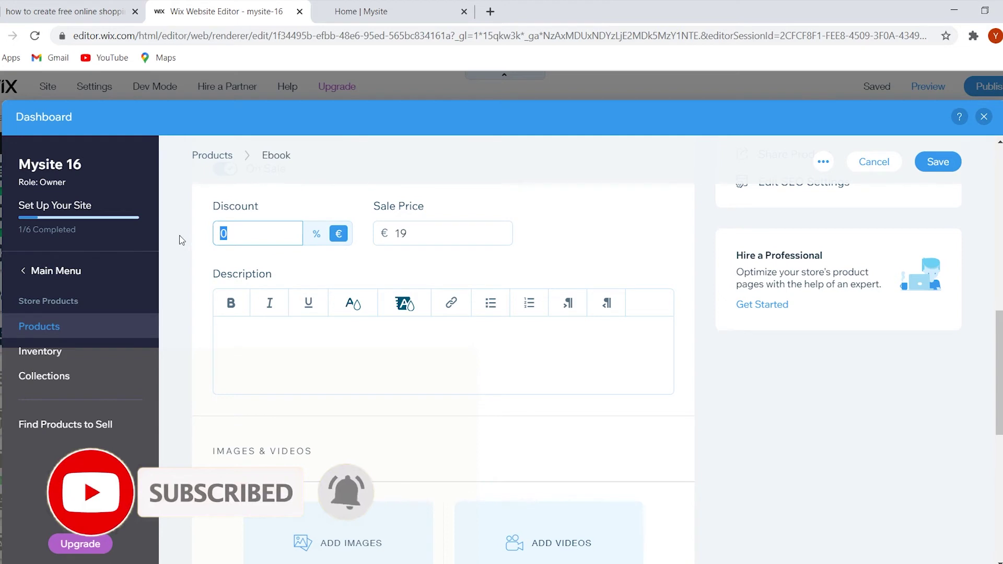
{"action": "type", "text": "5"}
{"action": "left_click", "coordinate": [543, 254]}
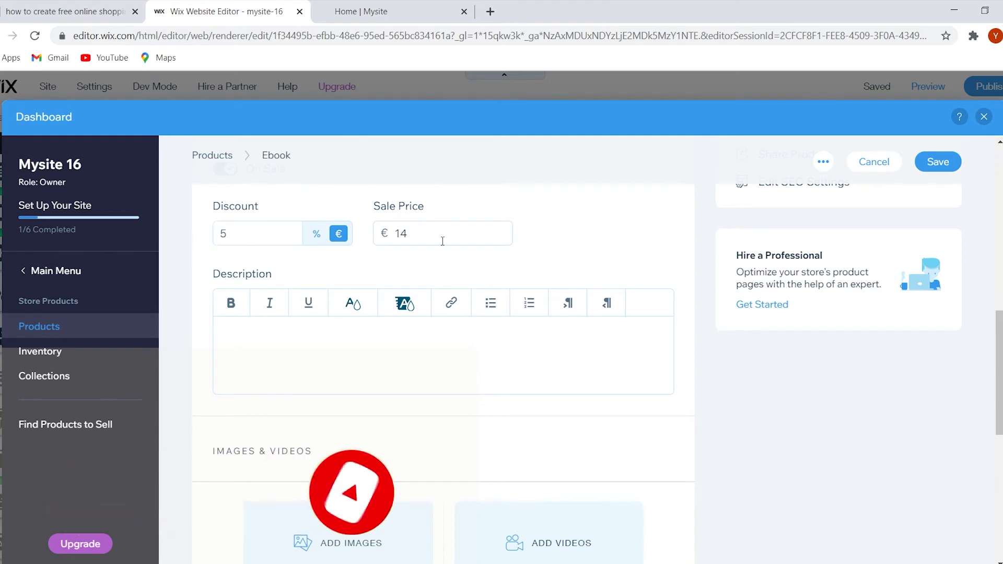
{"action": "left_click", "coordinate": [266, 236]}
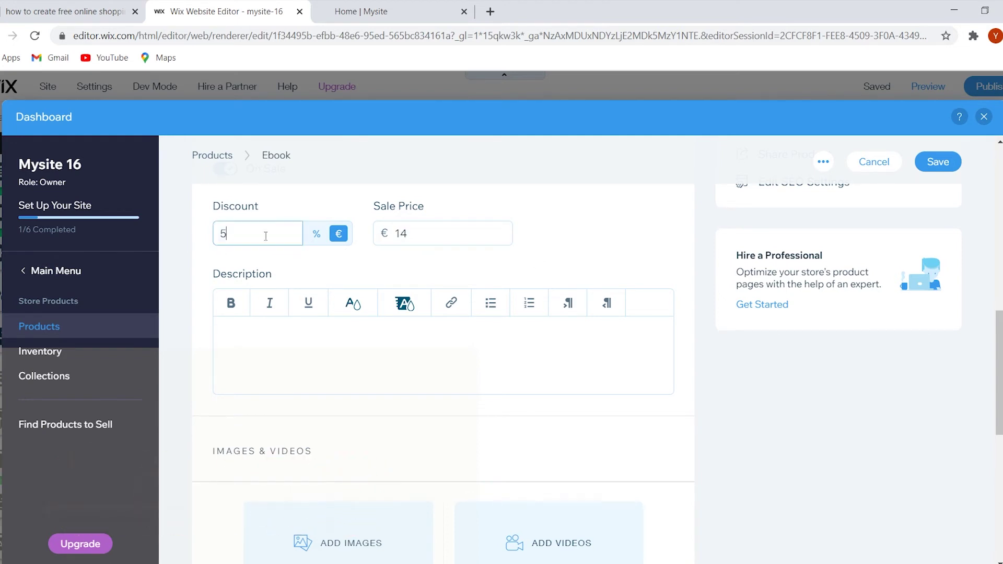
{"action": "left_click", "coordinate": [833, 376]}
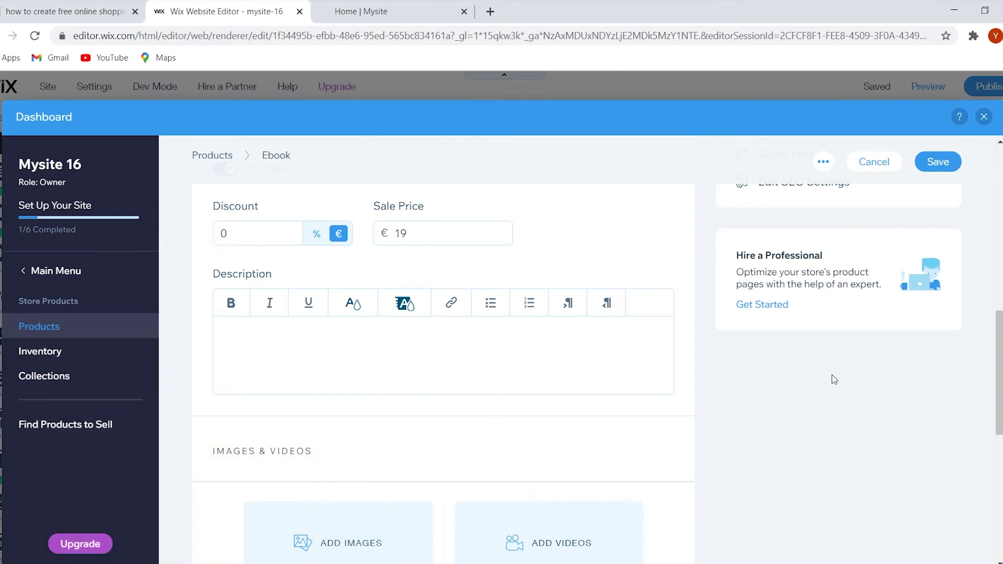
Enter "product description" as the Ebook's description and save the product.
{"action": "left_click", "coordinate": [304, 329]}
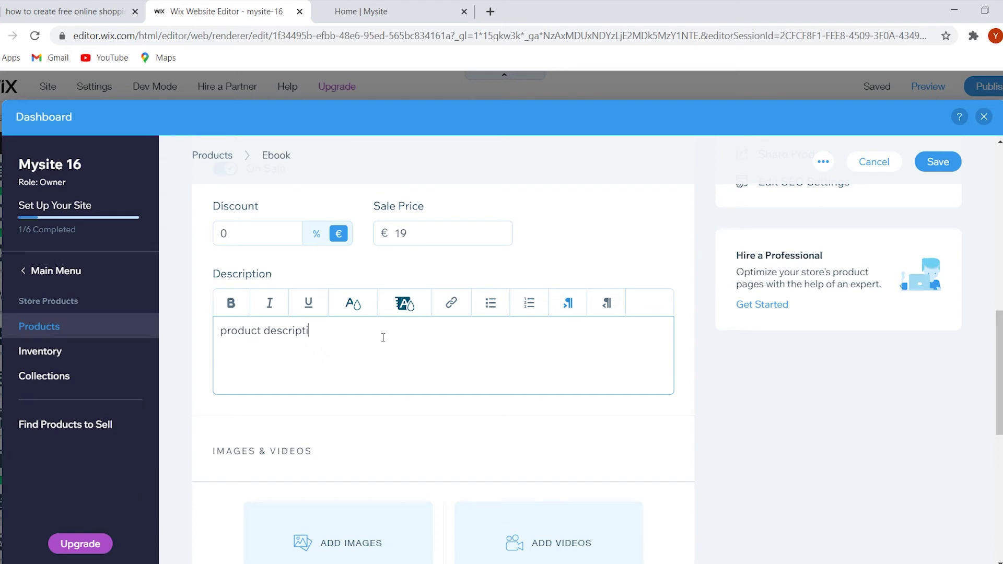
{"action": "scroll", "coordinate": [591, 405], "scroll_direction": "down", "scroll_amount": 5}
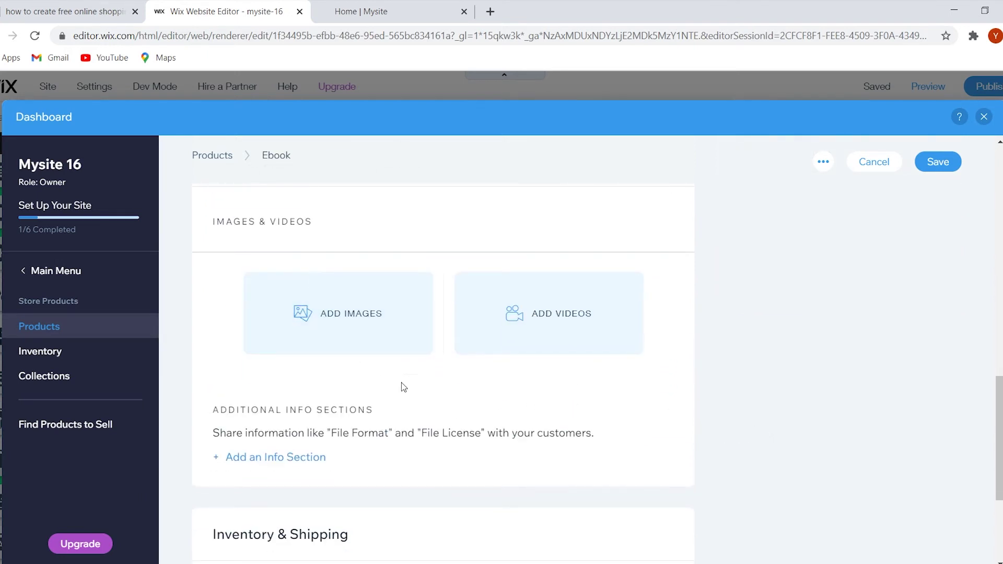
{"action": "scroll", "coordinate": [402, 387], "scroll_direction": "down", "scroll_amount": 4}
{"action": "mouse_move", "coordinate": [404, 415]}
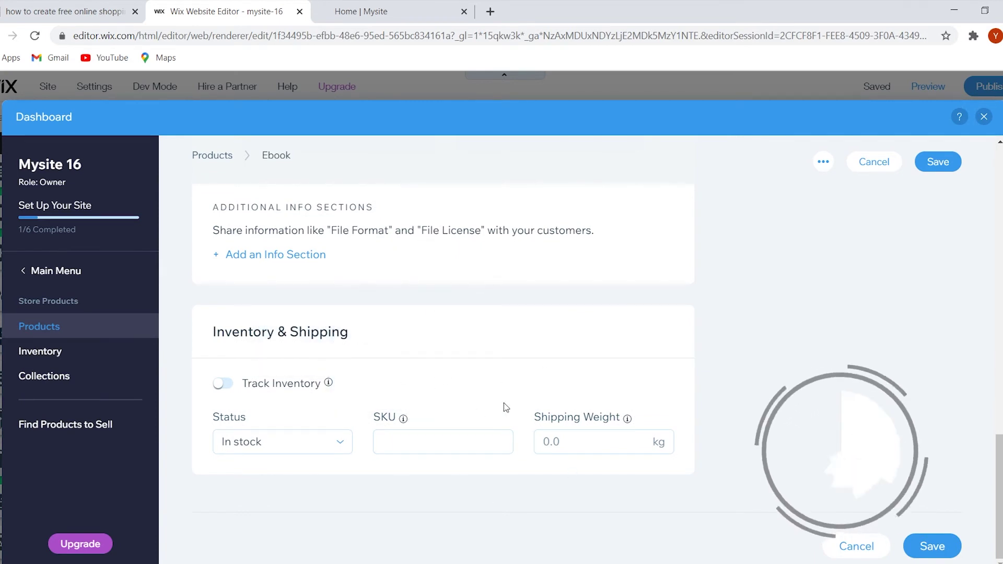
{"action": "scroll", "coordinate": [307, 398], "scroll_direction": "up", "scroll_amount": 10}
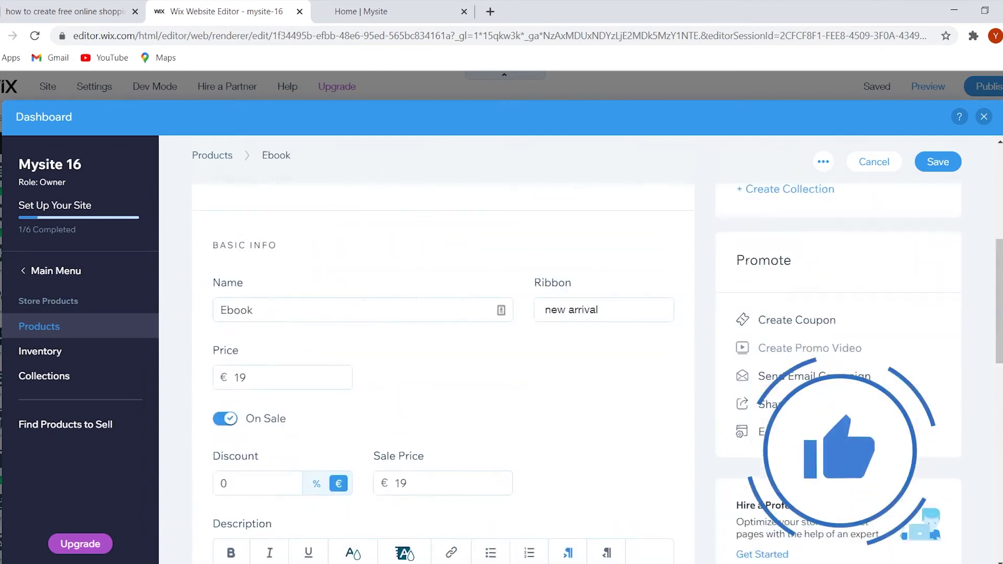
{"action": "left_click", "coordinate": [935, 206]}
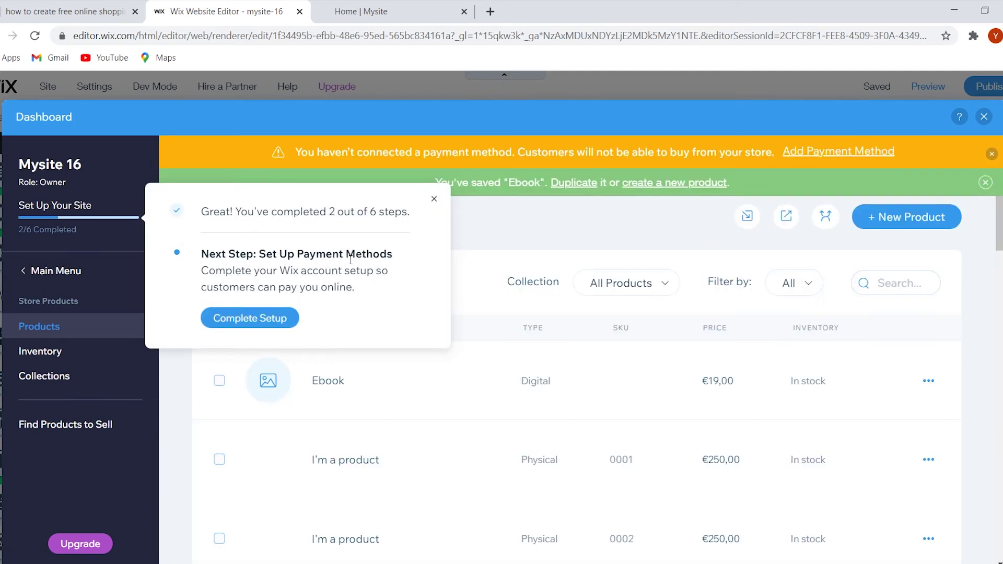
Connect only credit/debit cards with Wix as payment method, deselecting PayPal and confirming that no restricted products are sold.
{"action": "left_click", "coordinate": [256, 324]}
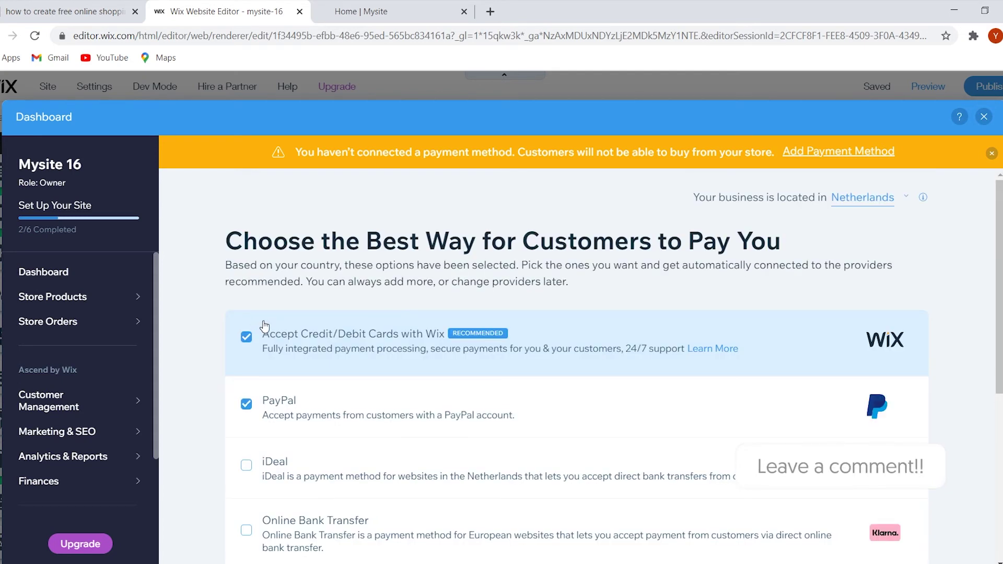
{"action": "left_click", "coordinate": [248, 405]}
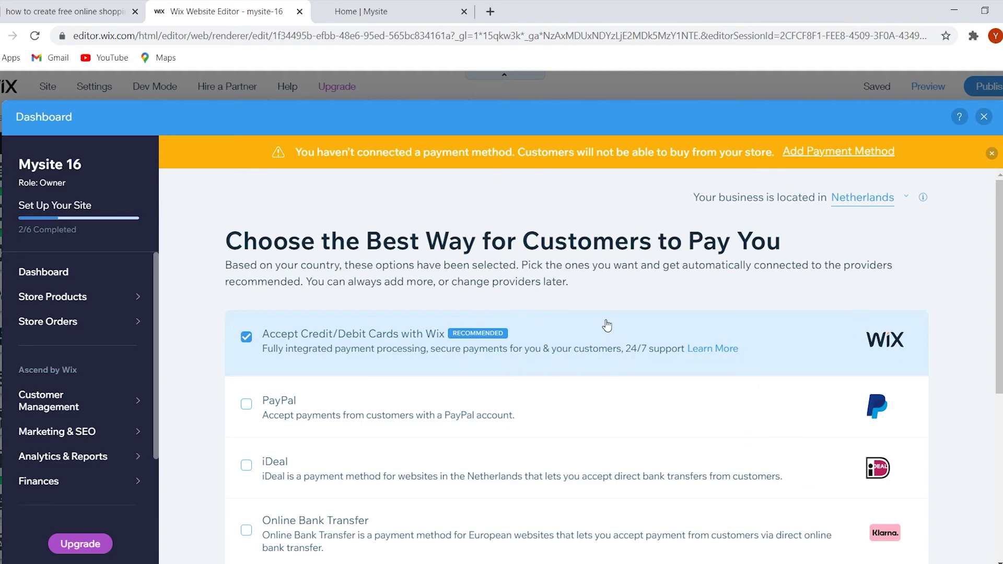
{"action": "scroll", "coordinate": [573, 348], "scroll_direction": "down", "scroll_amount": 6}
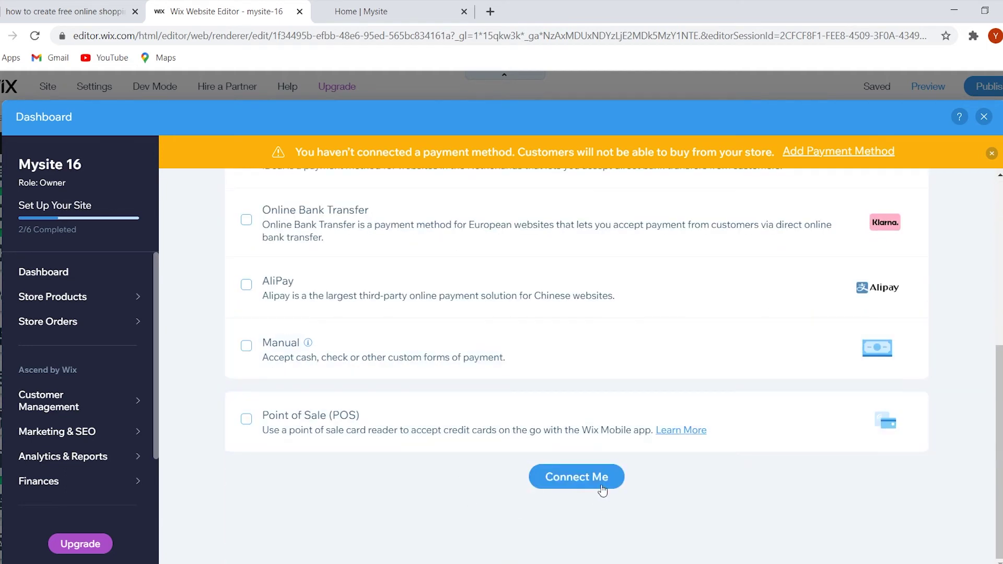
{"action": "left_click", "coordinate": [577, 477]}
{"action": "scroll", "coordinate": [557, 421], "scroll_direction": "down", "scroll_amount": 3}
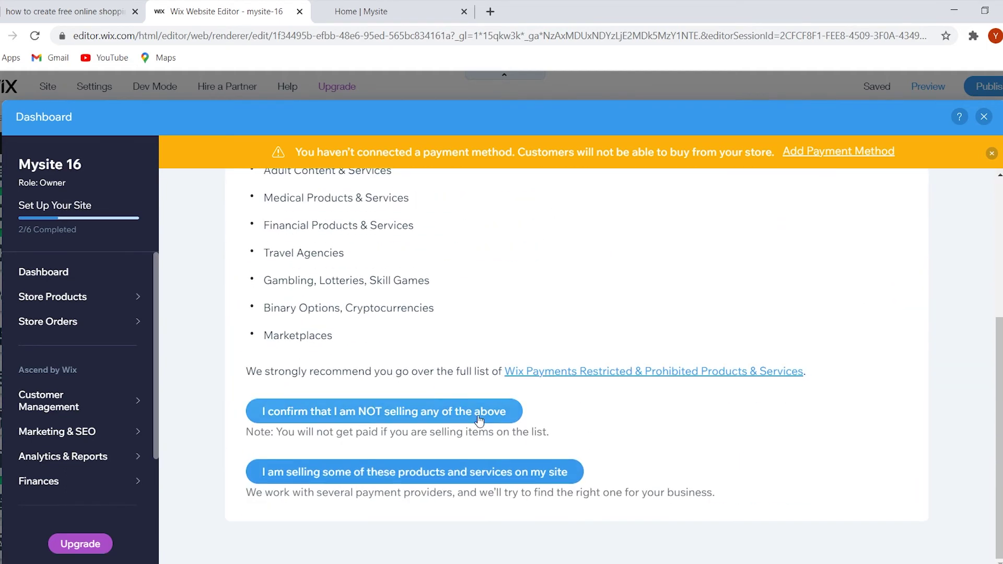
{"action": "left_click", "coordinate": [447, 404]}
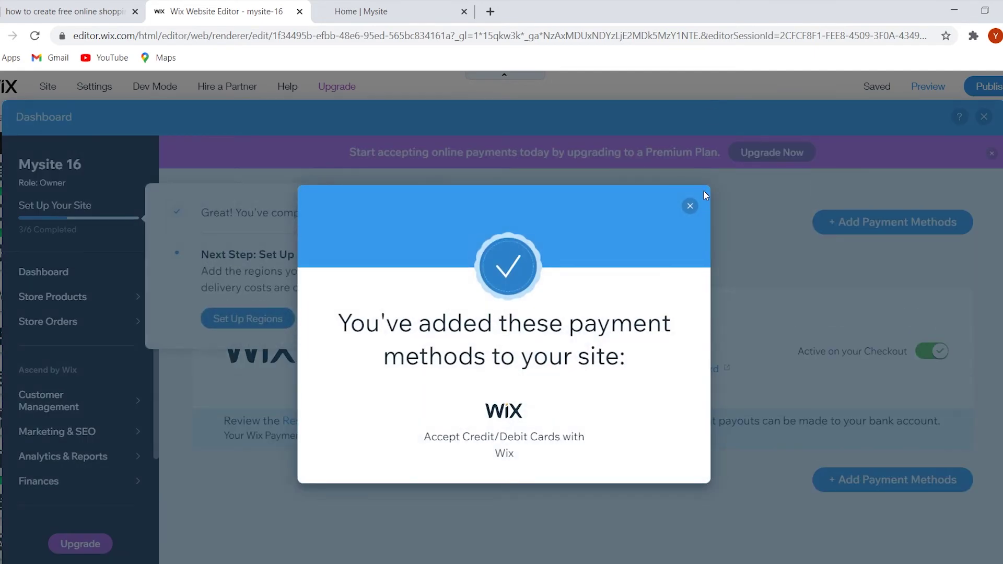
{"action": "left_click", "coordinate": [684, 131]}
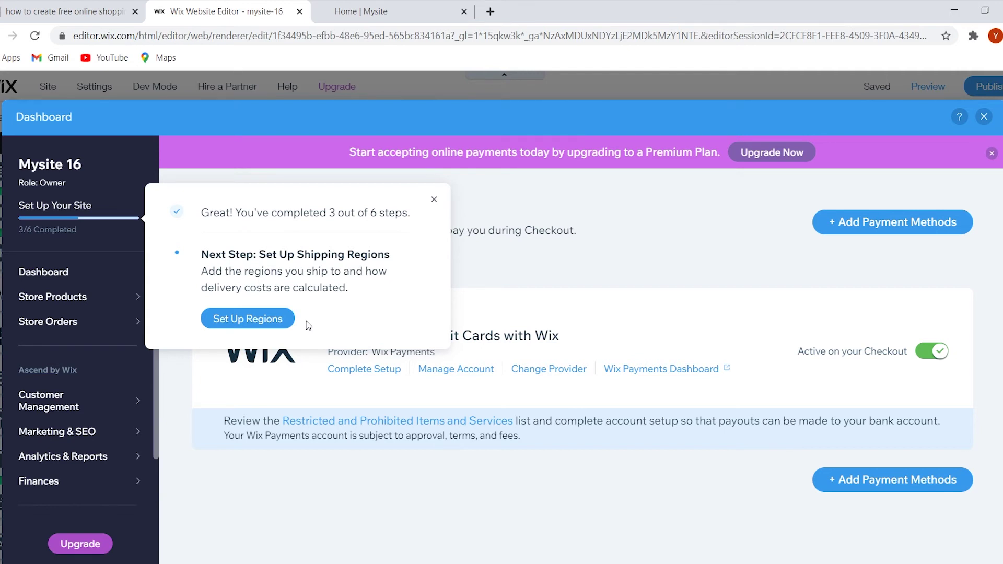
Add a new shipping region with the United Kingdom as its destination.
{"action": "left_click", "coordinate": [282, 317]}
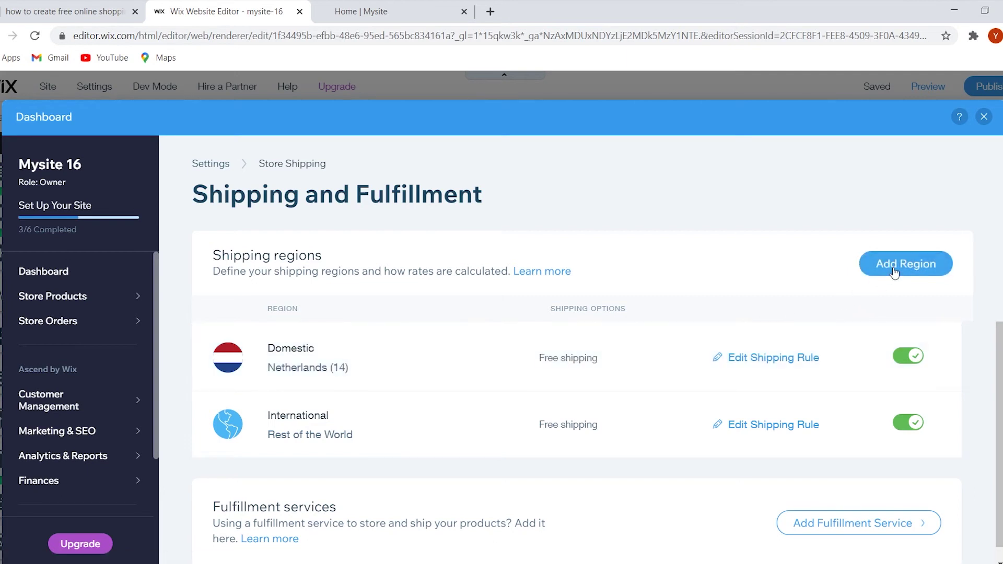
{"action": "left_click", "coordinate": [894, 269]}
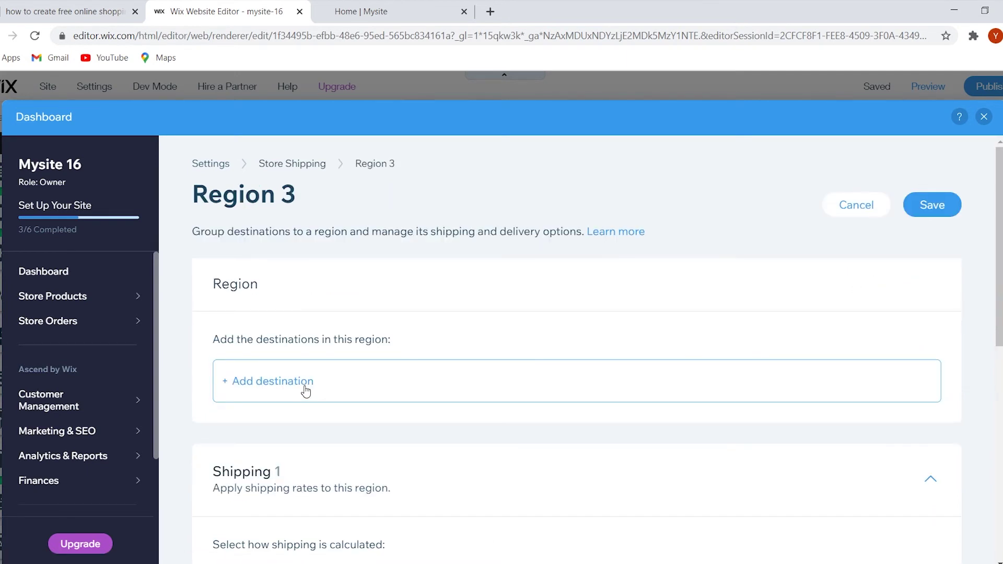
{"action": "left_click", "coordinate": [306, 392]}
{"action": "type", "text": "unit"}
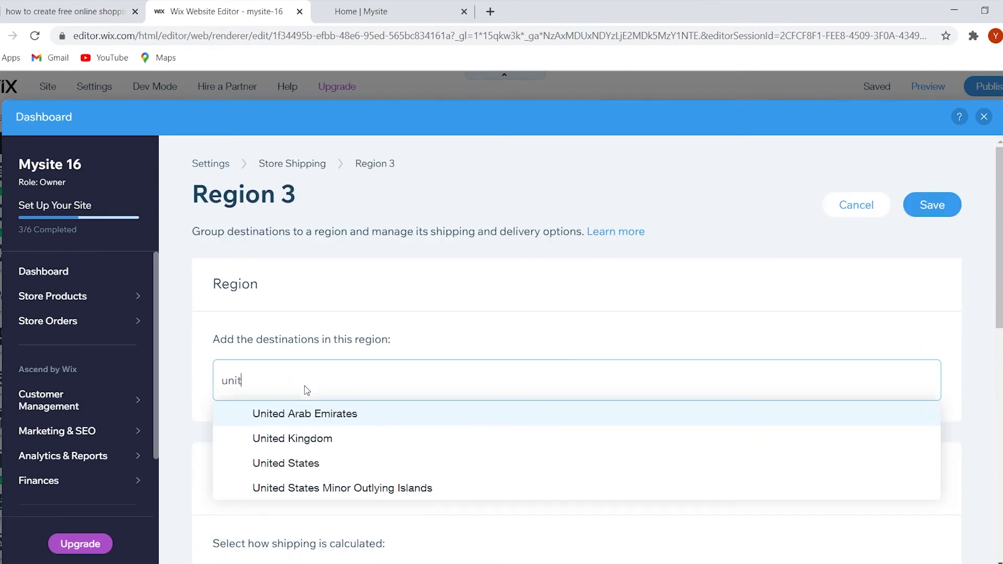
{"action": "left_click", "coordinate": [339, 450]}
{"action": "left_click", "coordinate": [486, 293]}
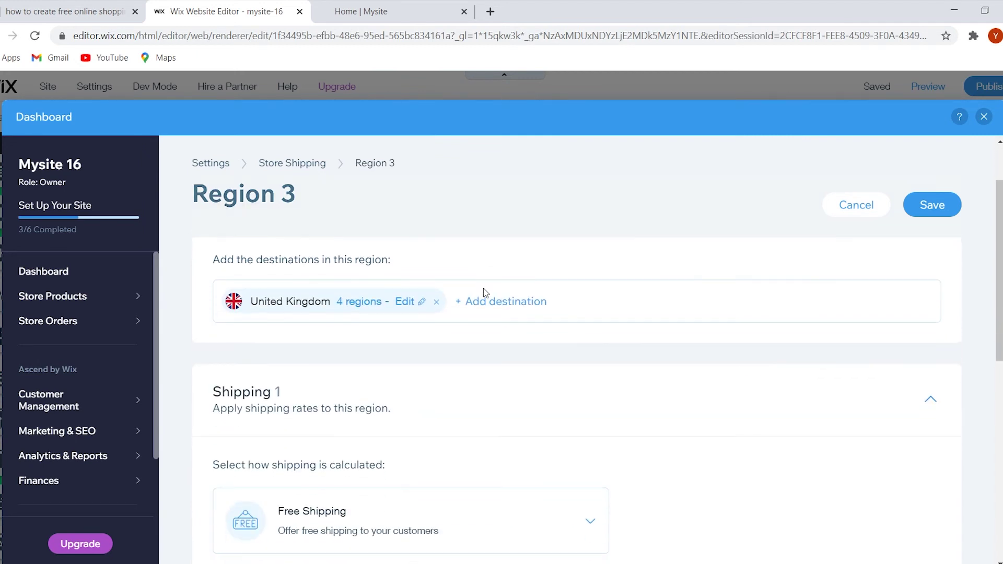
Set the new region's shipping calculation to Flat Rate and name the shipping option "standard shipping".
{"action": "scroll", "coordinate": [481, 293], "scroll_direction": "down", "scroll_amount": 5}
{"action": "left_click", "coordinate": [510, 272]}
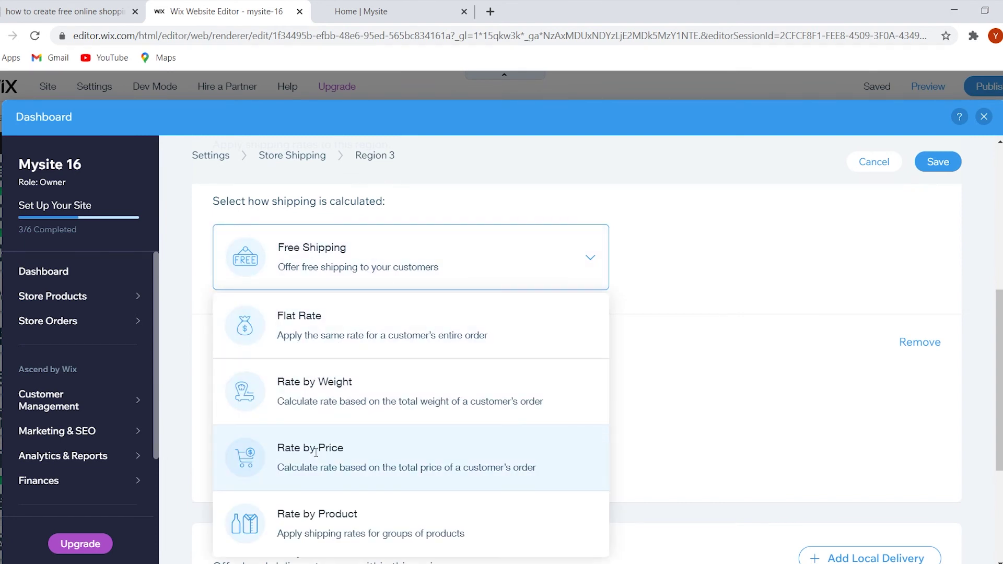
{"action": "left_click", "coordinate": [398, 338]}
{"action": "left_click", "coordinate": [360, 369]}
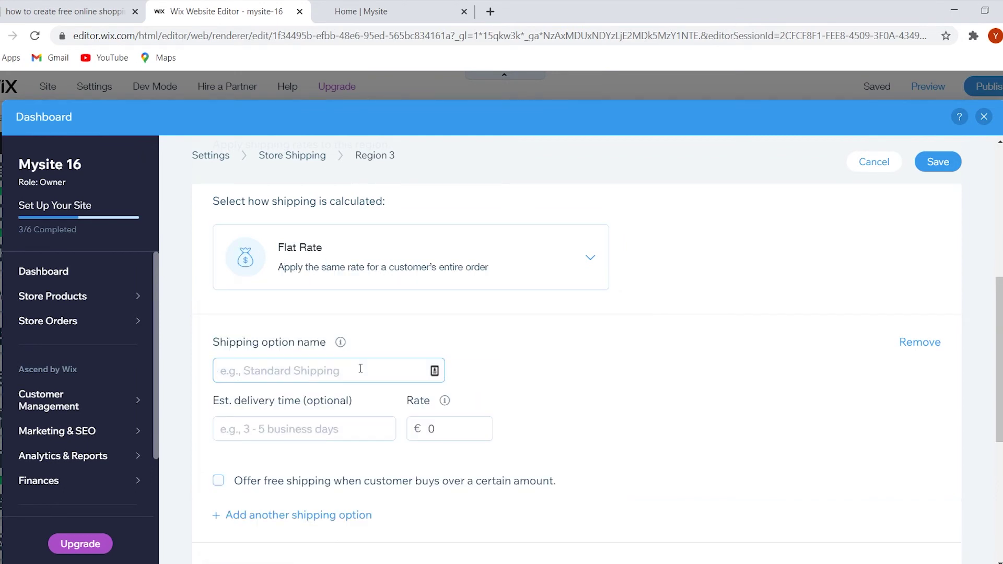
{"action": "type", "text": "s"}
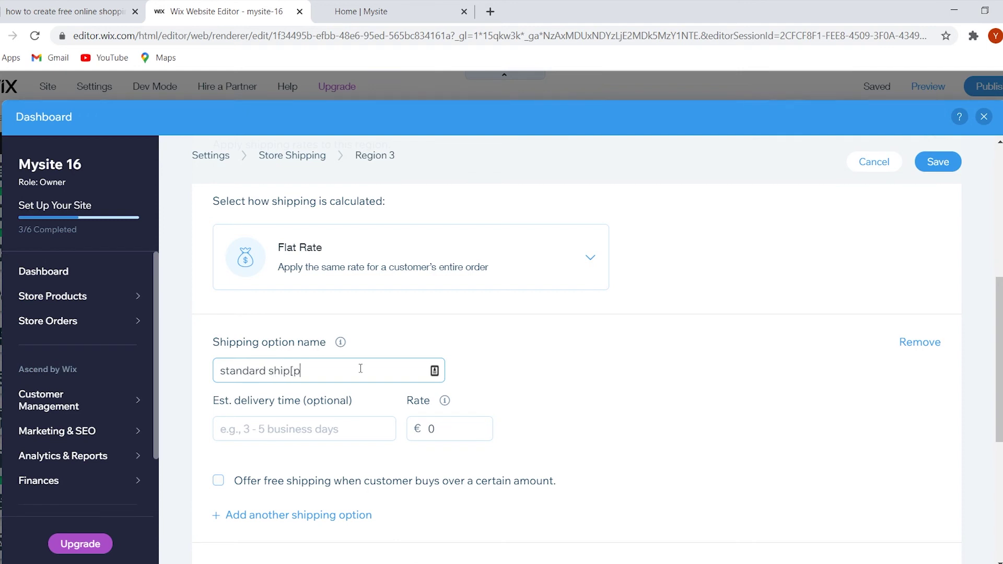
{"action": "type", "text": "tandard shipping"}
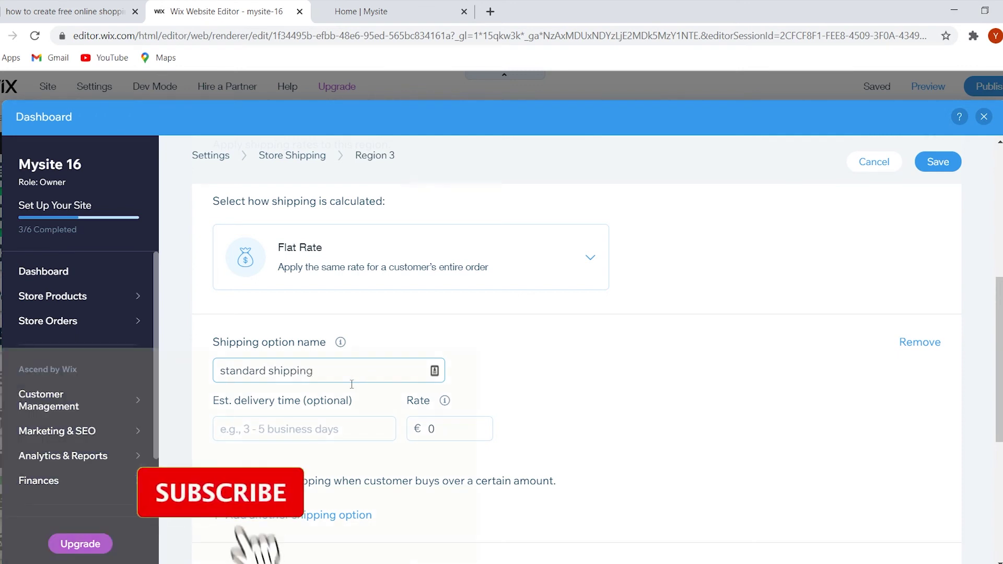
Set the estimated delivery time to "3-5 business days" and the rate to €5, and save the region.
{"action": "left_click", "coordinate": [339, 424]}
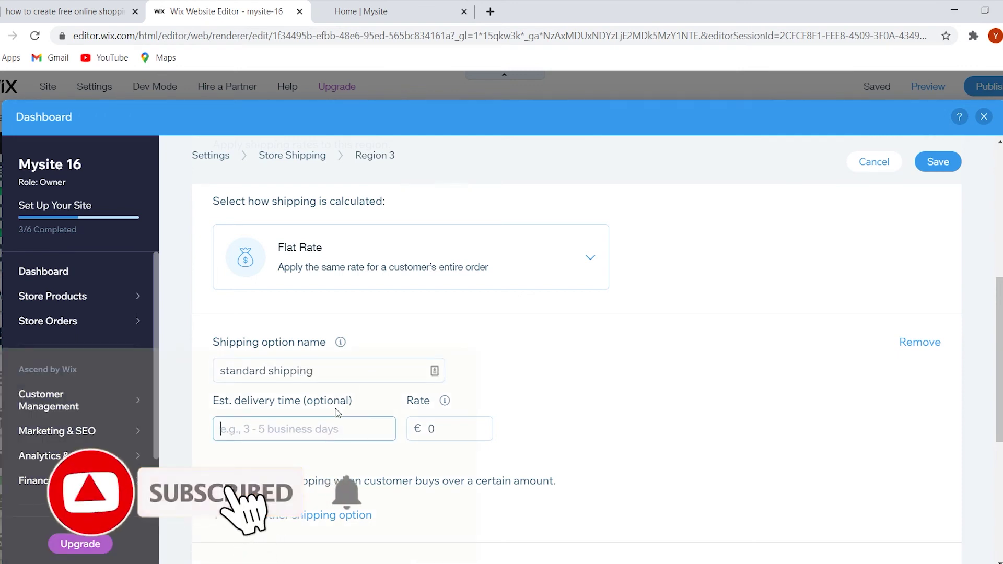
{"action": "type", "text": "3-5"}
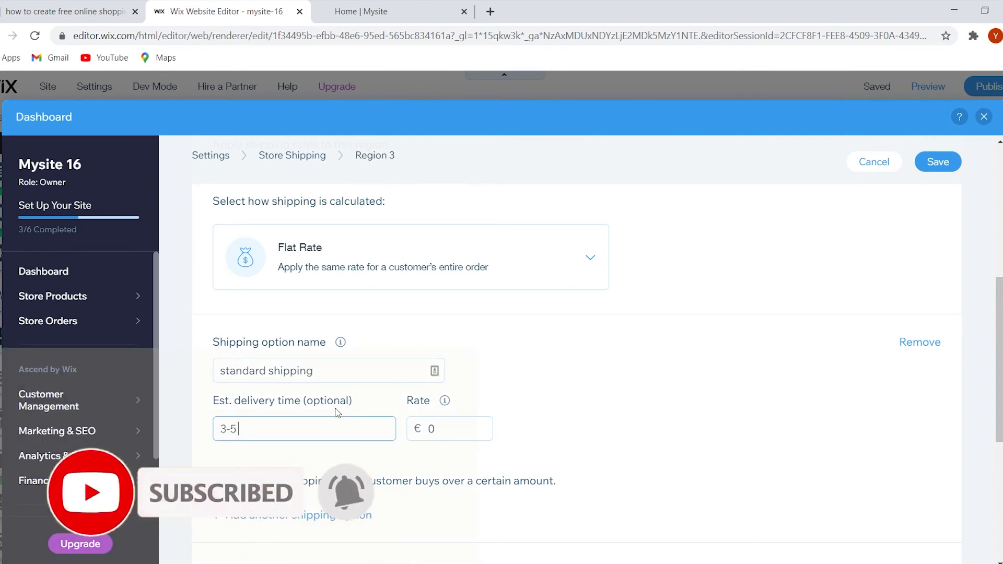
{"action": "type", "text": " business days"}
{"action": "key", "text": "Tab"}
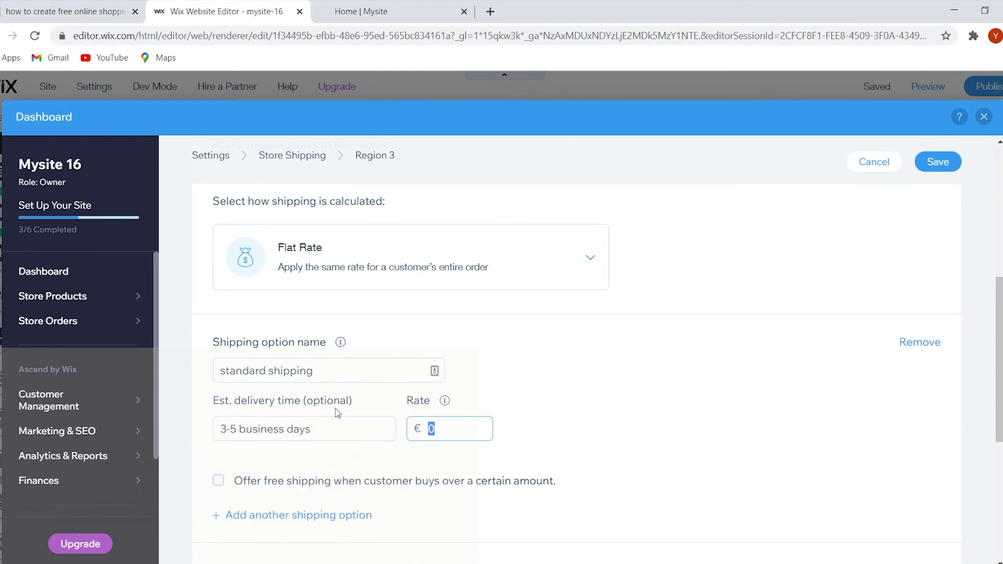
{"action": "type", "text": "5"}
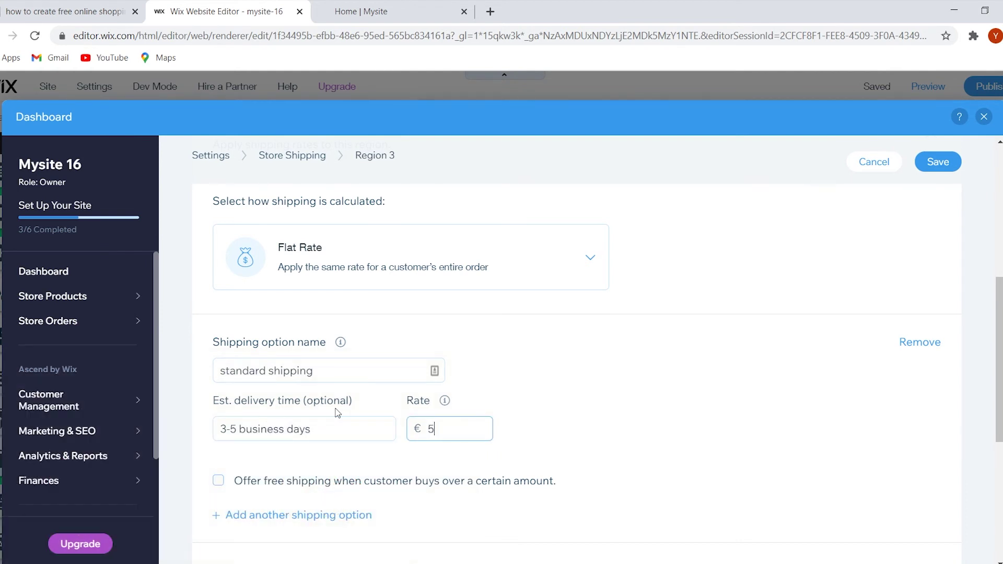
{"action": "left_click", "coordinate": [936, 161]}
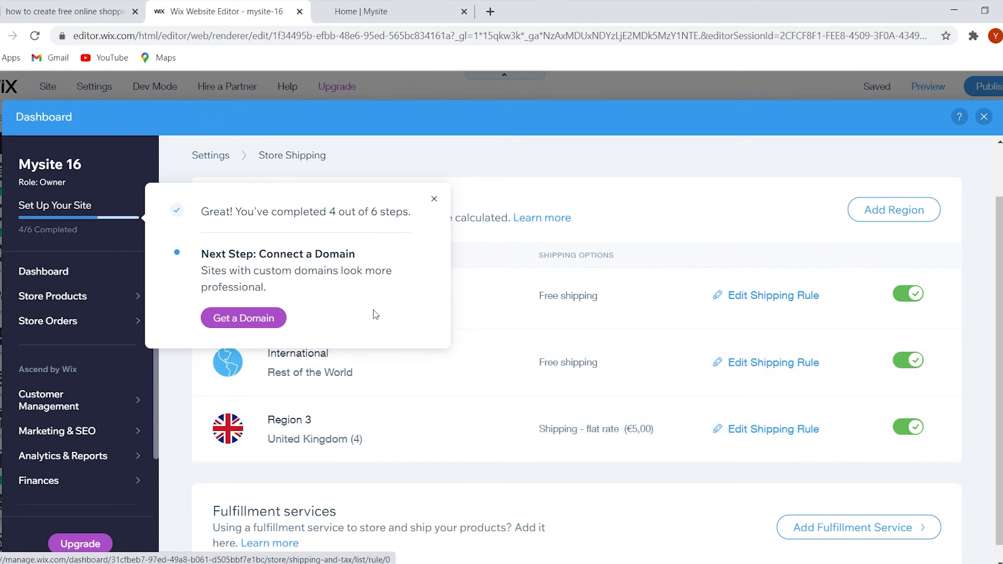
Open the domain setup and look at the custom web address of the example phone case store.
{"action": "left_click", "coordinate": [263, 313]}
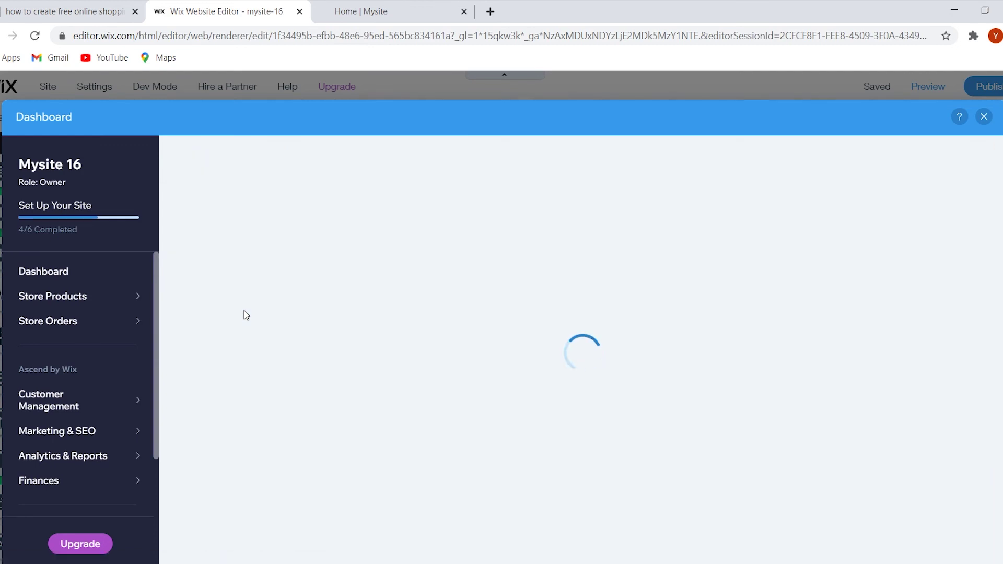
{"action": "left_click", "coordinate": [422, 6]}
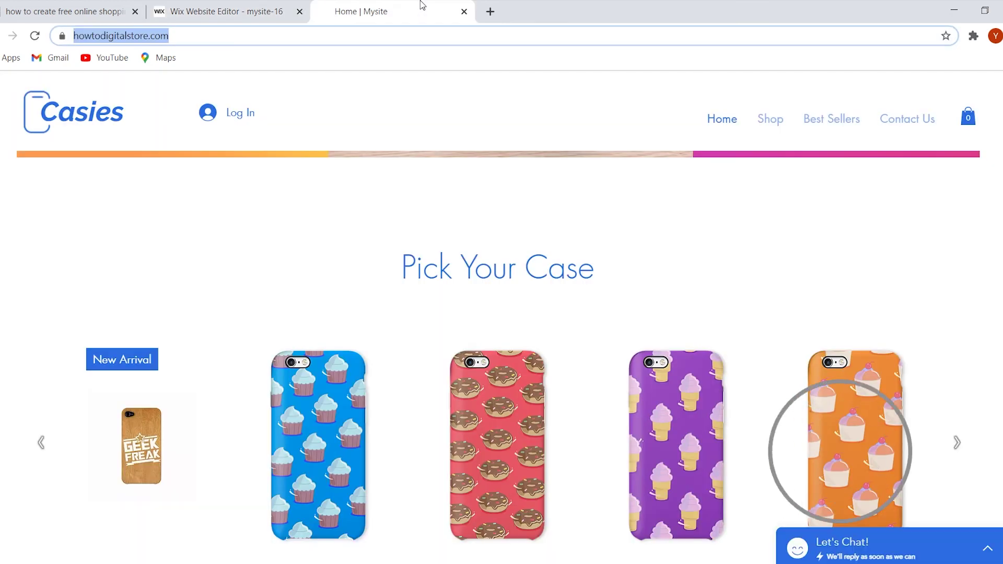
{"action": "scroll", "coordinate": [457, 190], "scroll_direction": "up", "scroll_amount": 10}
{"action": "left_click", "coordinate": [190, 7]}
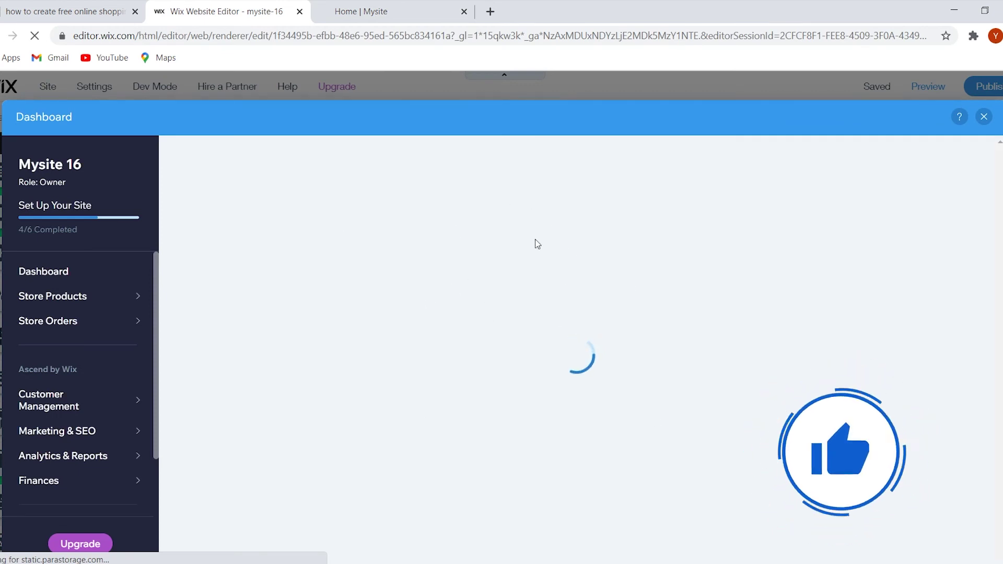
{"action": "left_click", "coordinate": [397, 11]}
{"action": "left_click", "coordinate": [201, 35]}
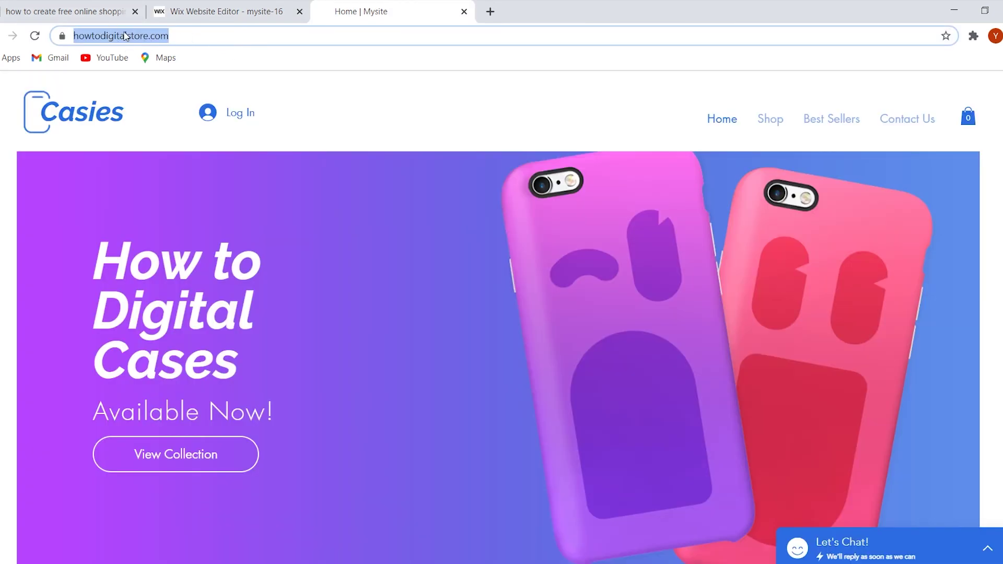
Return to the site's domain setup and examine the options for buying or connecting a domain name.
{"action": "left_click", "coordinate": [242, 12]}
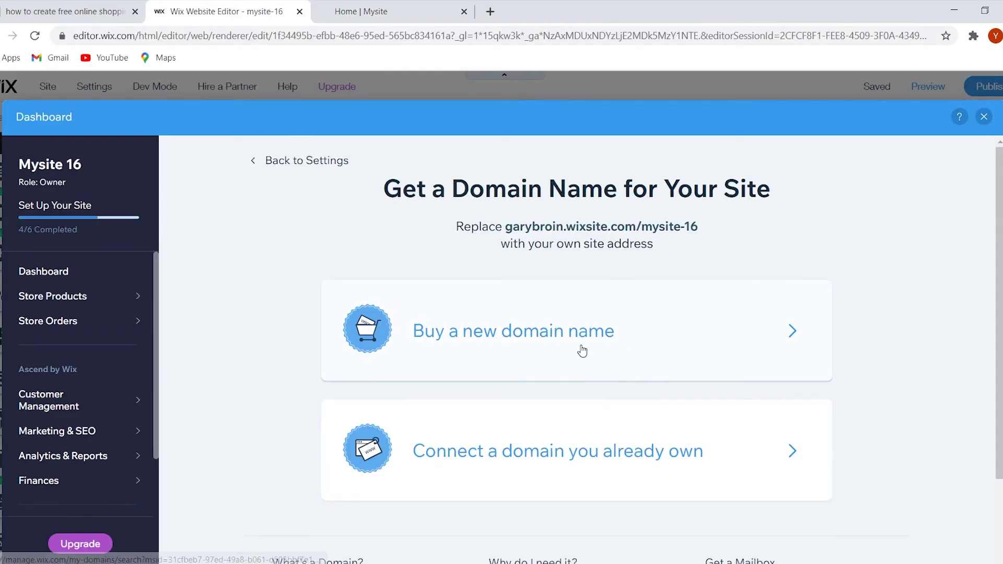
{"action": "scroll", "coordinate": [580, 350], "scroll_direction": "down", "scroll_amount": 2}
{"action": "scroll", "coordinate": [576, 386], "scroll_direction": "up", "scroll_amount": 2}
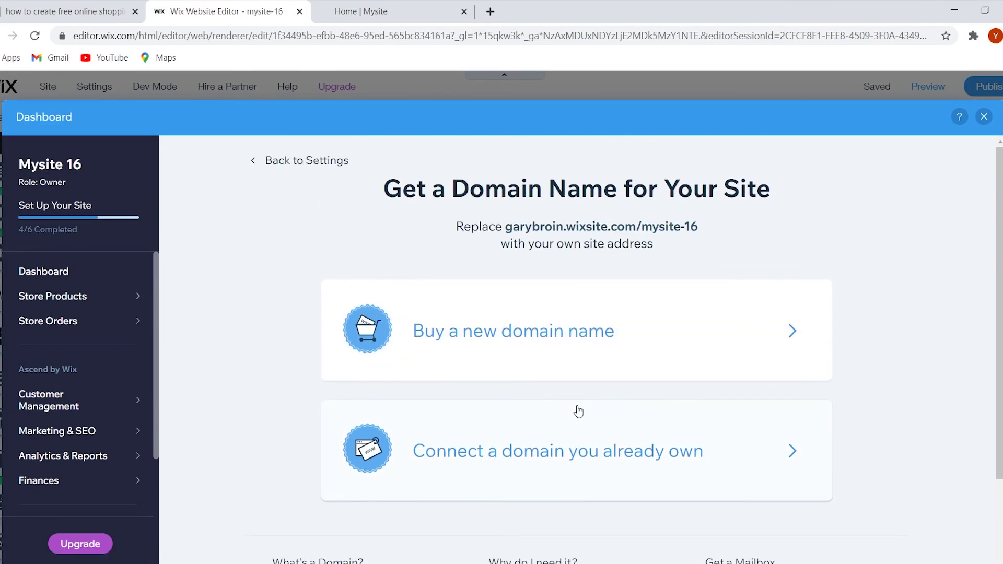
{"action": "scroll", "coordinate": [564, 387], "scroll_direction": "down", "scroll_amount": 2}
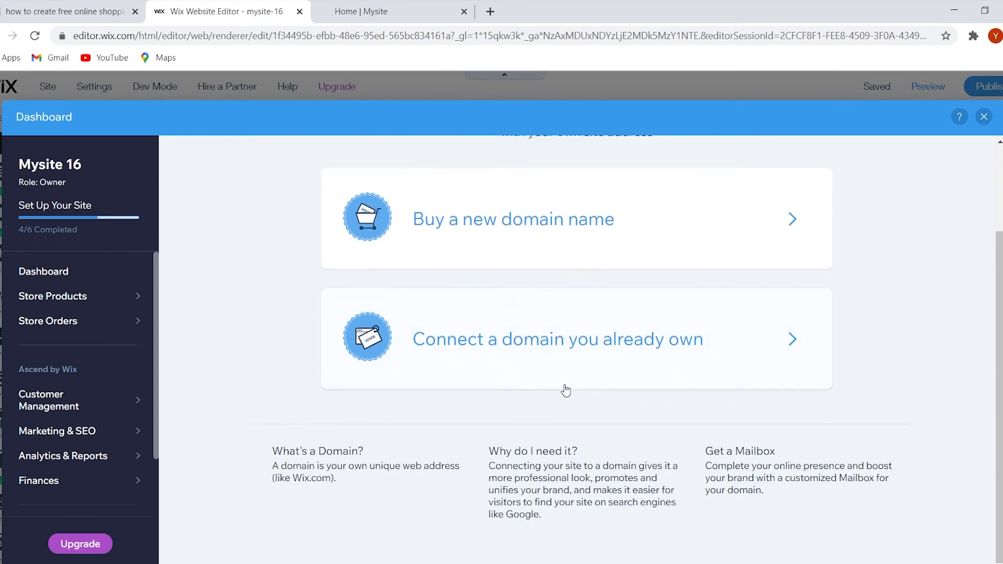
{"action": "scroll", "coordinate": [320, 415], "scroll_direction": "up", "scroll_amount": 2}
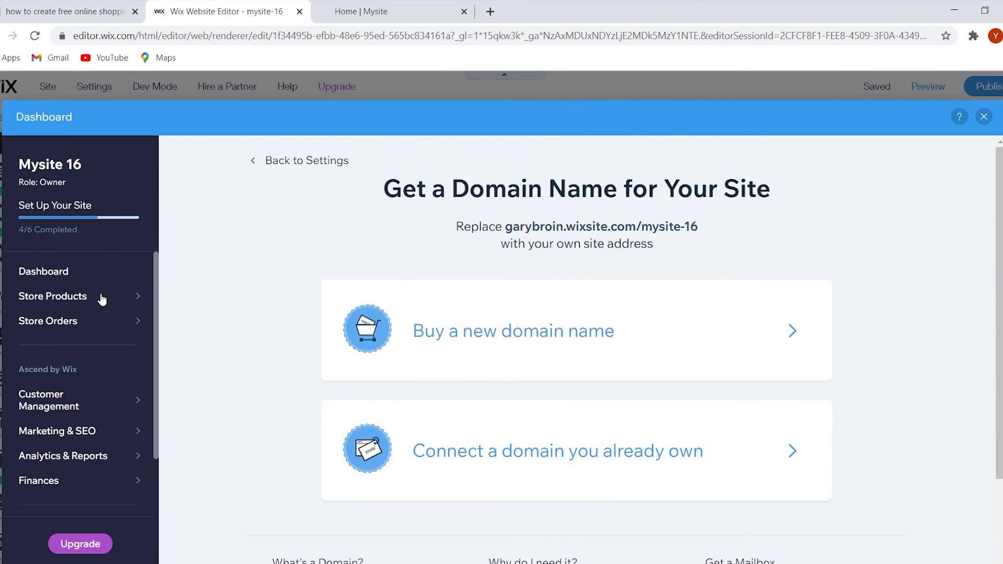
Open the main dashboard and review the remaining site setup, business and suggested tasks in the checklist.
{"action": "left_click", "coordinate": [59, 272]}
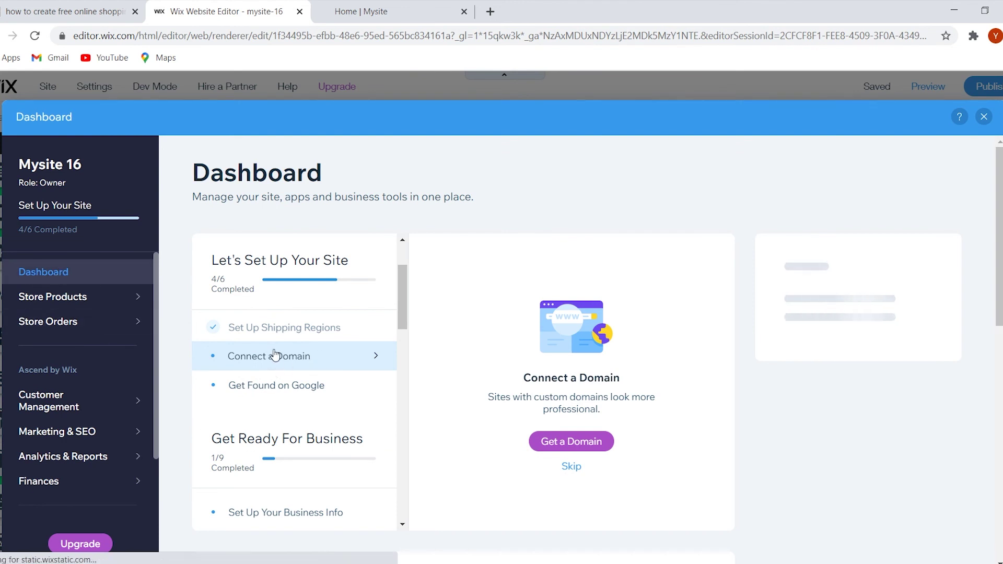
{"action": "scroll", "coordinate": [293, 410], "scroll_direction": "down", "scroll_amount": 1}
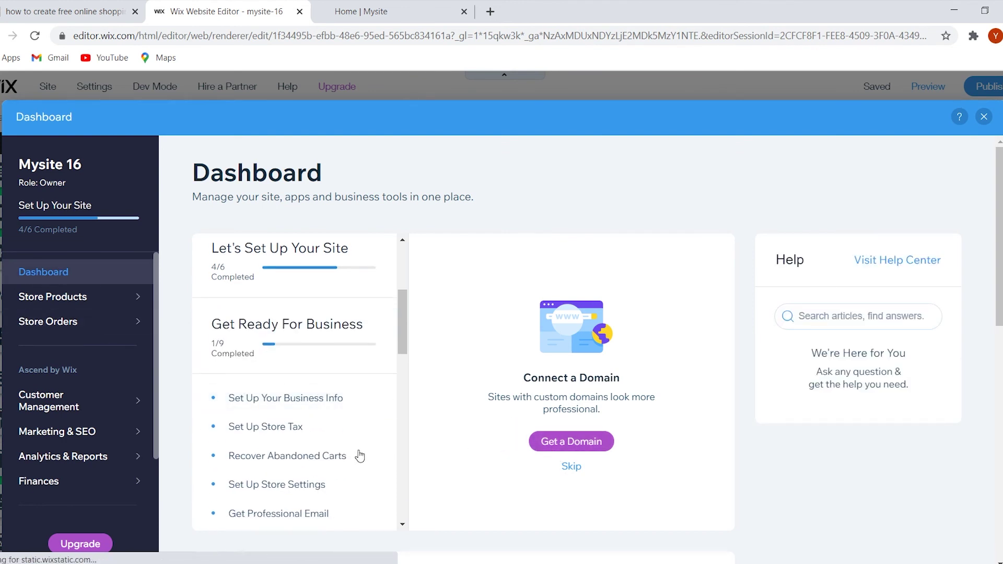
{"action": "scroll", "coordinate": [349, 412], "scroll_direction": "down", "scroll_amount": 4}
{"action": "scroll", "coordinate": [332, 359], "scroll_direction": "down", "scroll_amount": 3}
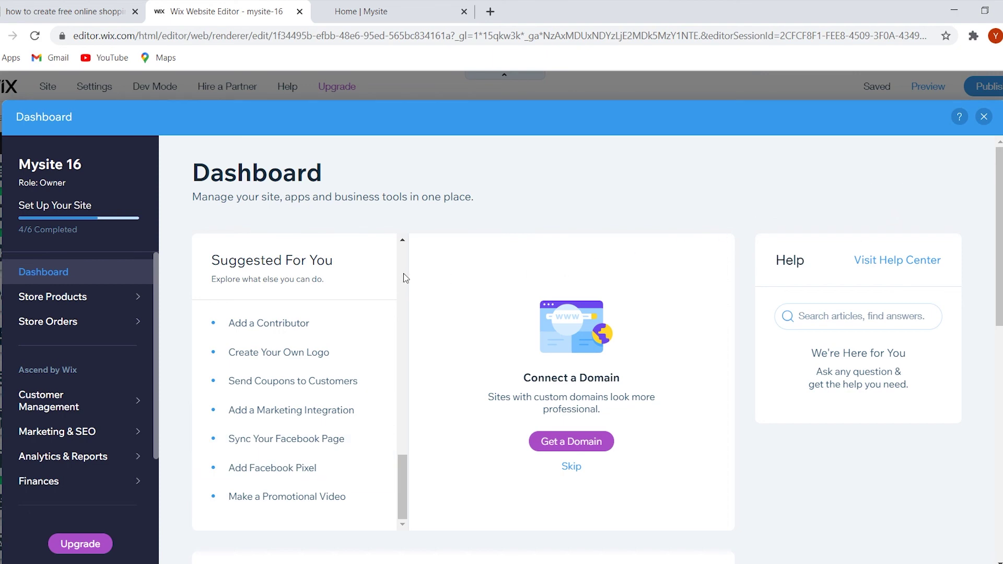
Close the dashboard, look over the Shop All page, publish the site and open the live site to check its address.
{"action": "left_click", "coordinate": [984, 117]}
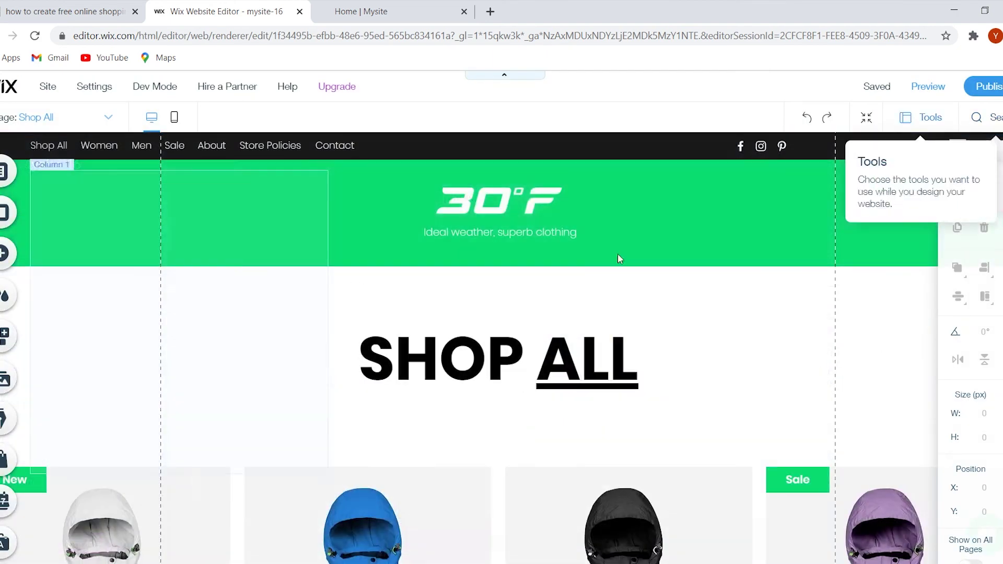
{"action": "scroll", "coordinate": [590, 274], "scroll_direction": "down", "scroll_amount": 10}
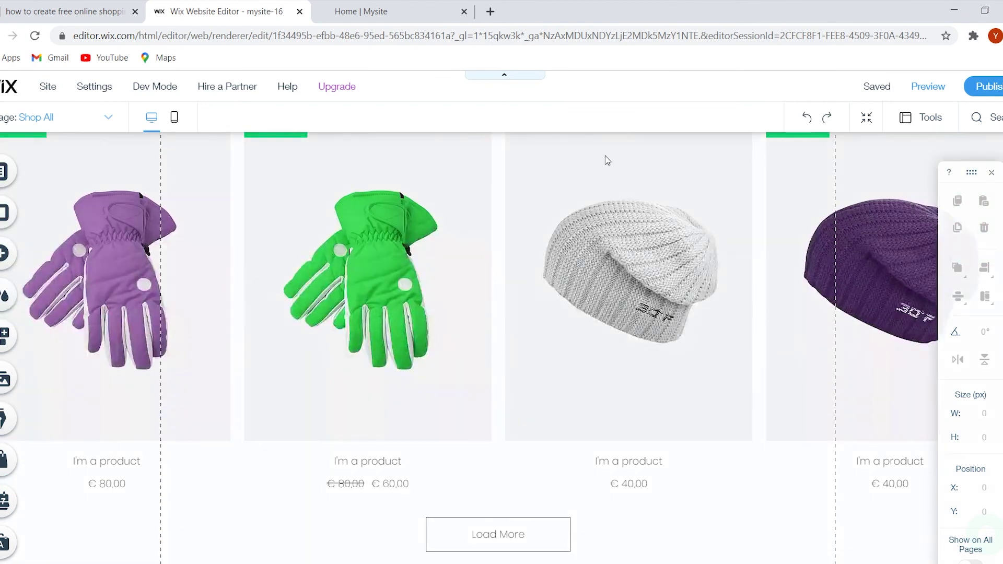
{"action": "scroll", "coordinate": [674, 344], "scroll_direction": "up", "scroll_amount": 10}
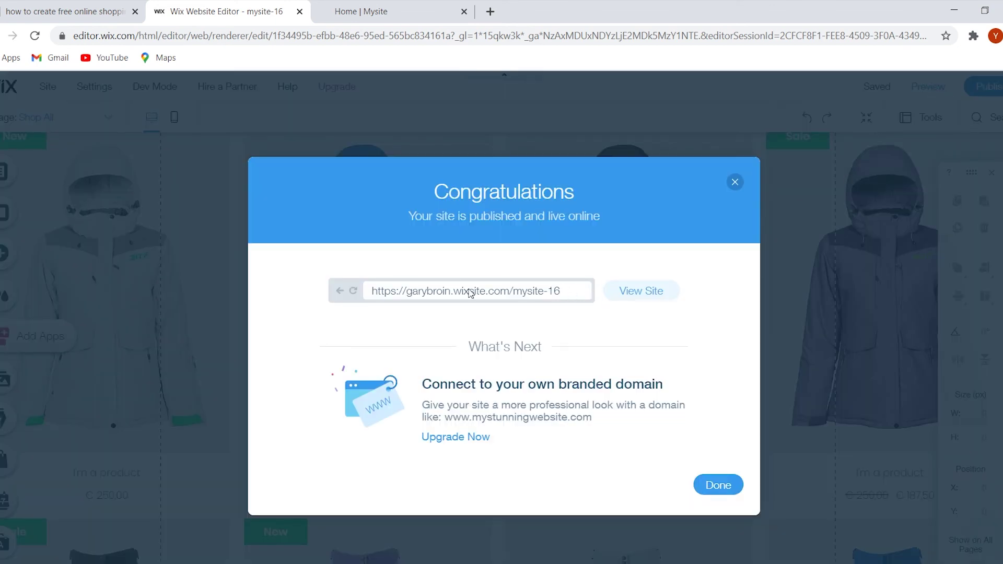
{"action": "left_click", "coordinate": [644, 291]}
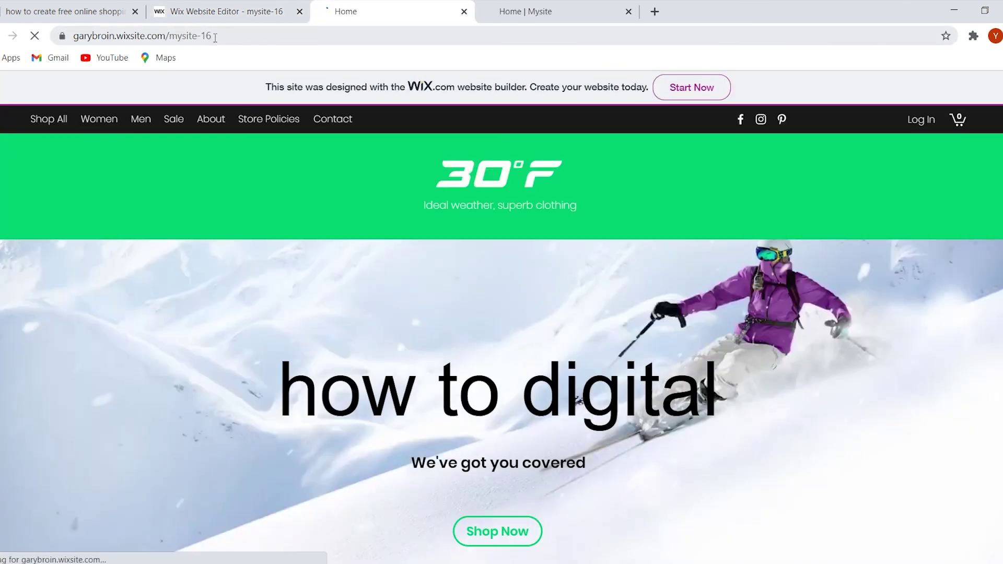
{"action": "left_click", "coordinate": [215, 37]}
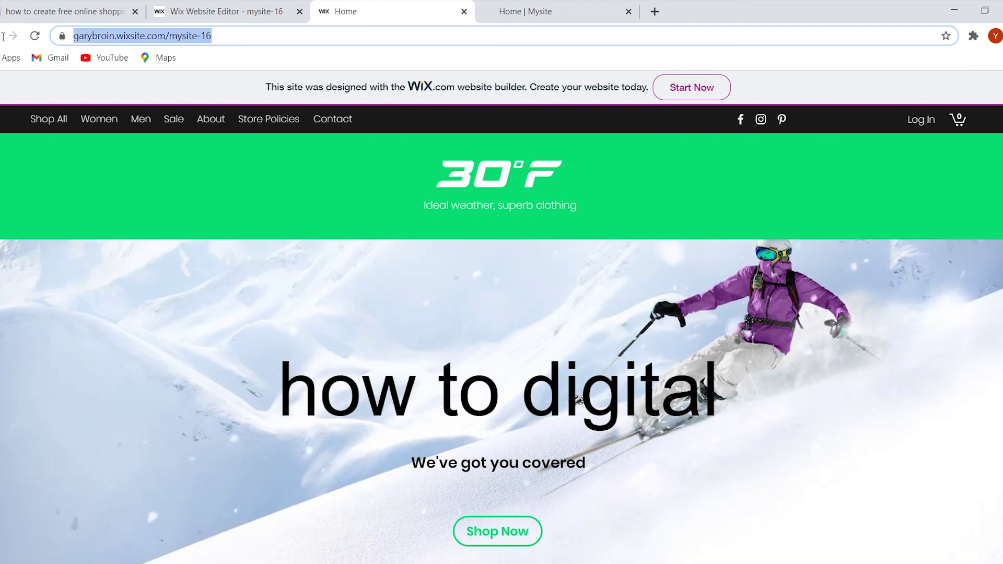
Switch to the example phone case store and check its custom domain against the published ski shop's free address.
{"action": "left_click", "coordinate": [219, 265]}
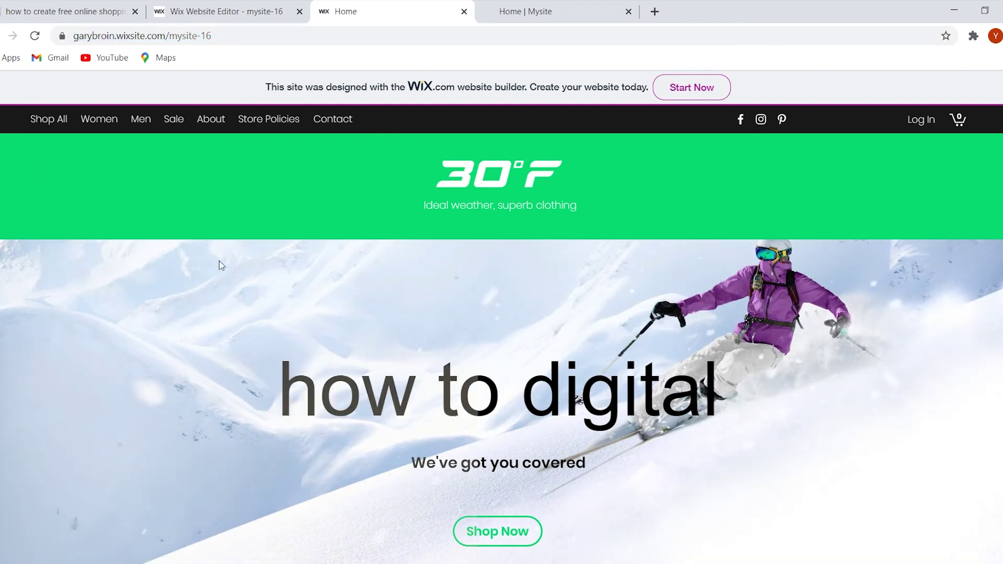
{"action": "left_click", "coordinate": [483, 7]}
{"action": "left_click", "coordinate": [112, 33]}
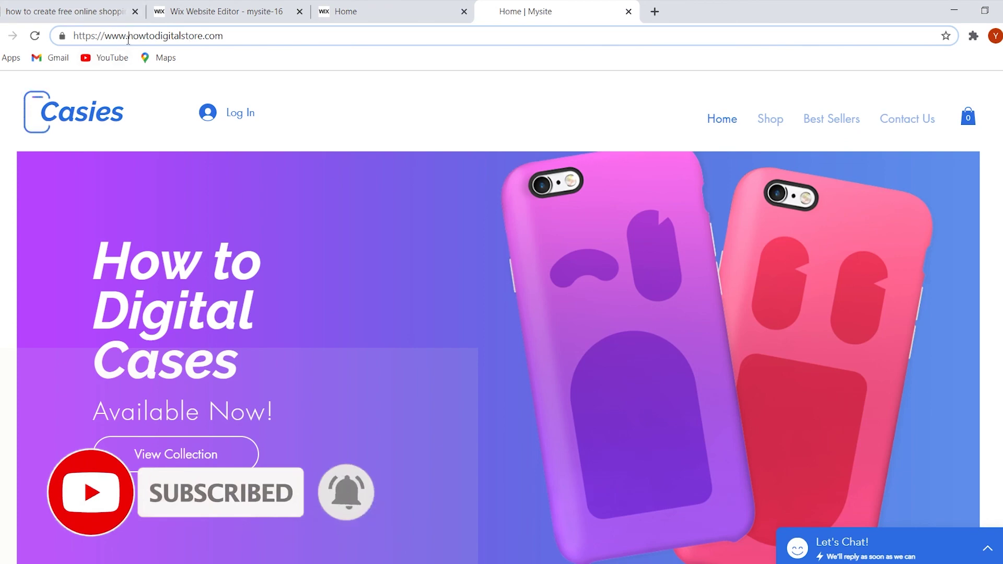
Return to the published ski shop and review its live home page from the header down to the footer and back.
{"action": "left_click", "coordinate": [369, 11]}
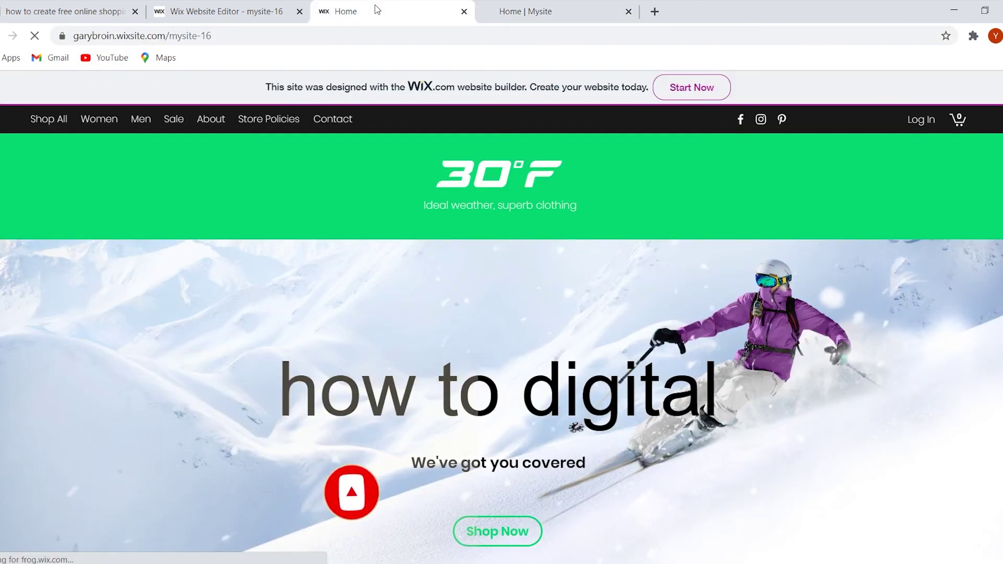
{"action": "scroll", "coordinate": [653, 246], "scroll_direction": "down", "scroll_amount": 1}
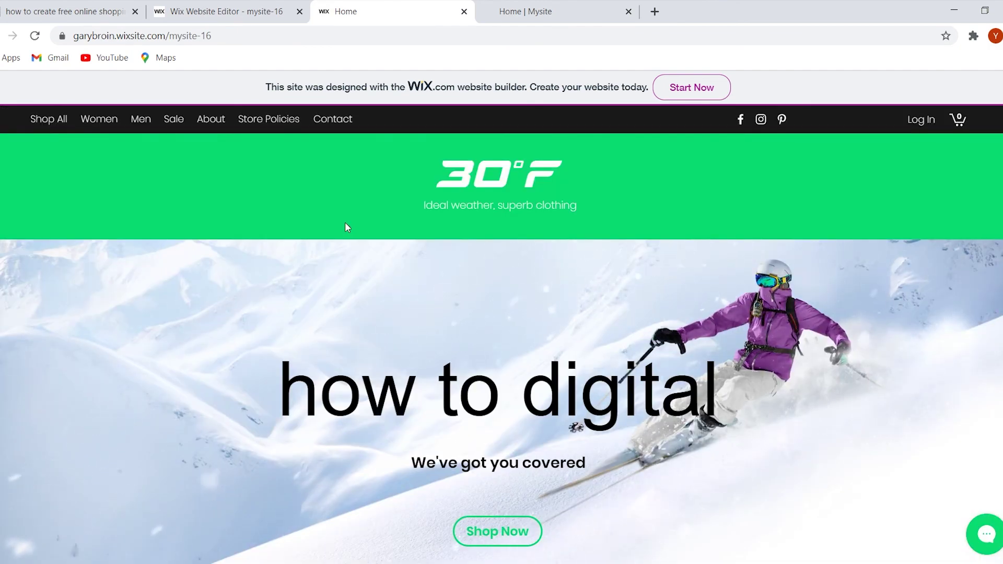
{"action": "scroll", "coordinate": [635, 319], "scroll_direction": "down", "scroll_amount": 5}
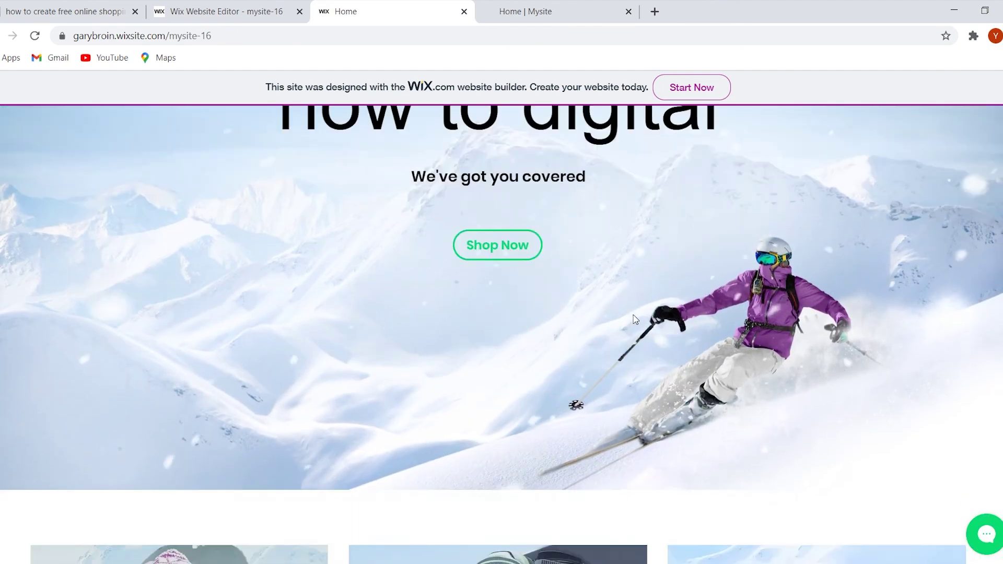
{"action": "scroll", "coordinate": [635, 320], "scroll_direction": "down", "scroll_amount": 15}
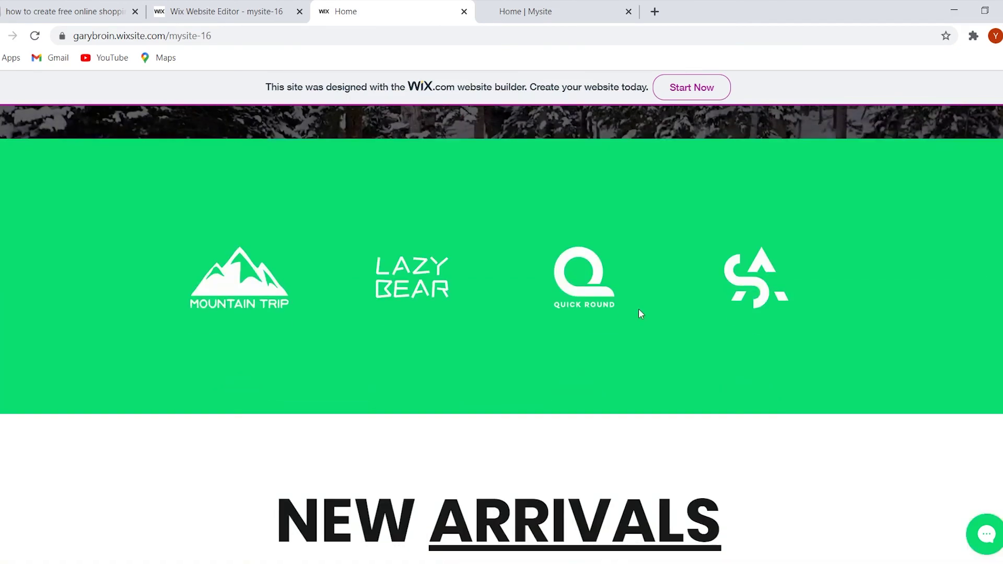
{"action": "scroll", "coordinate": [641, 313], "scroll_direction": "down", "scroll_amount": 11}
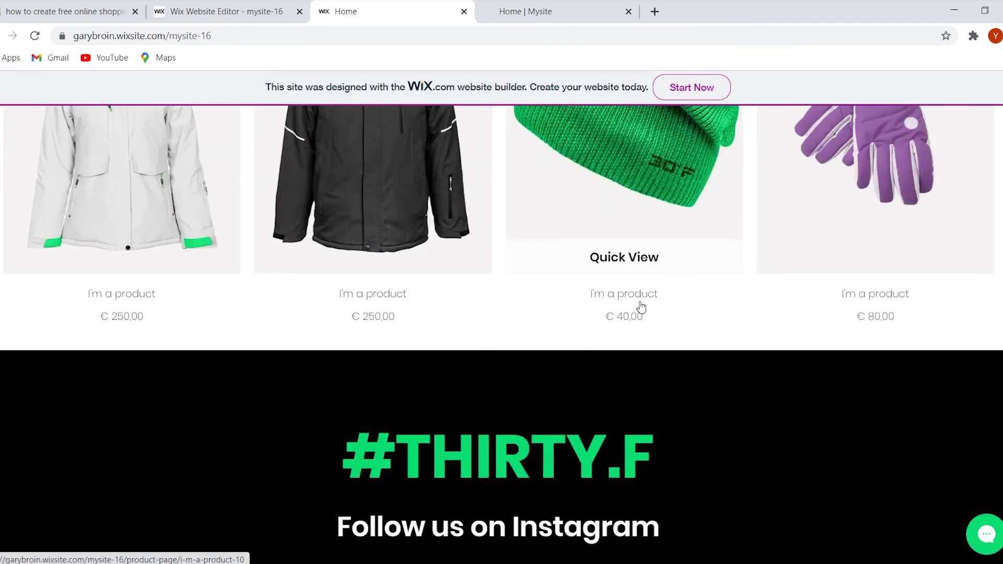
{"action": "scroll", "coordinate": [692, 351], "scroll_direction": "down", "scroll_amount": 10}
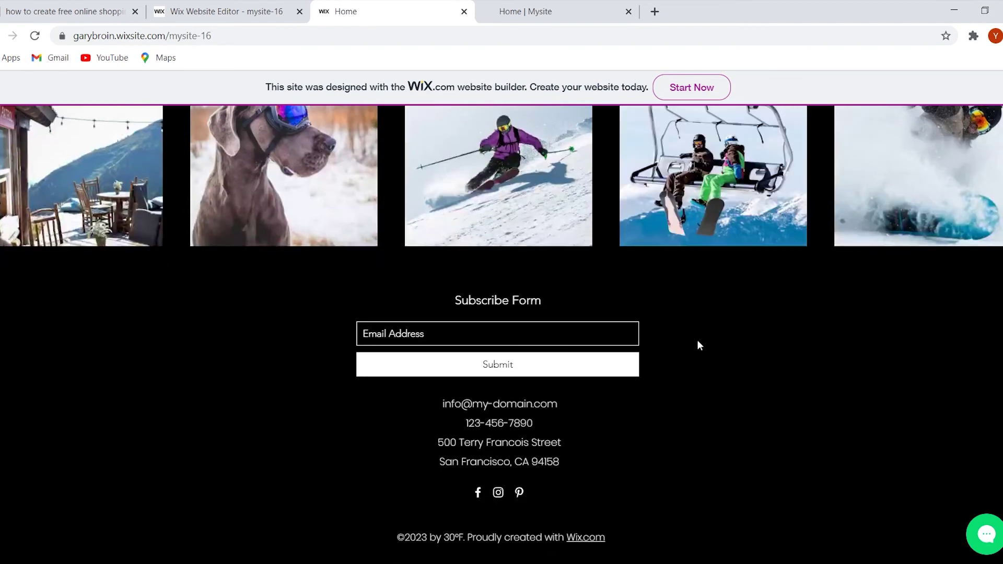
{"action": "scroll", "coordinate": [699, 345], "scroll_direction": "up", "scroll_amount": 20}
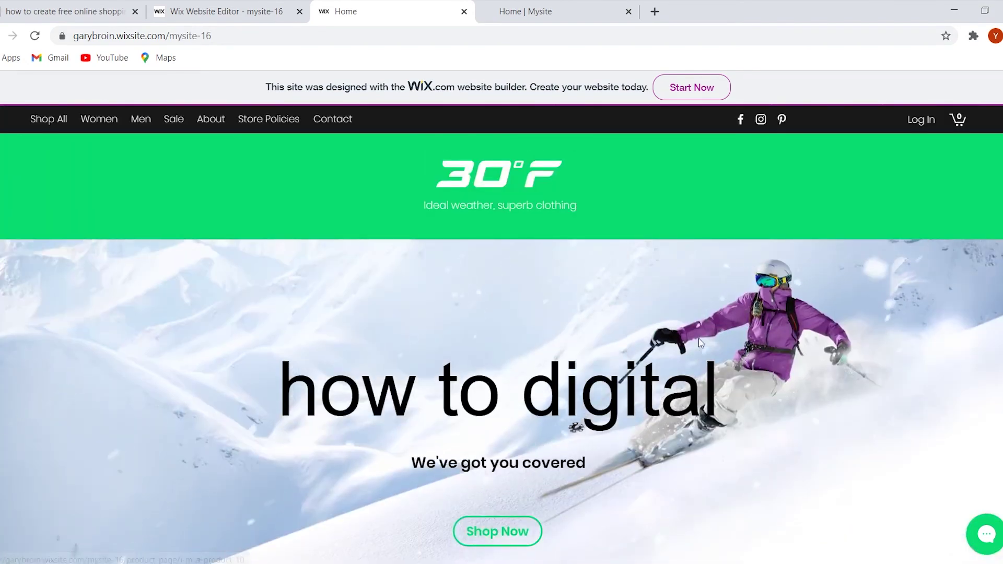